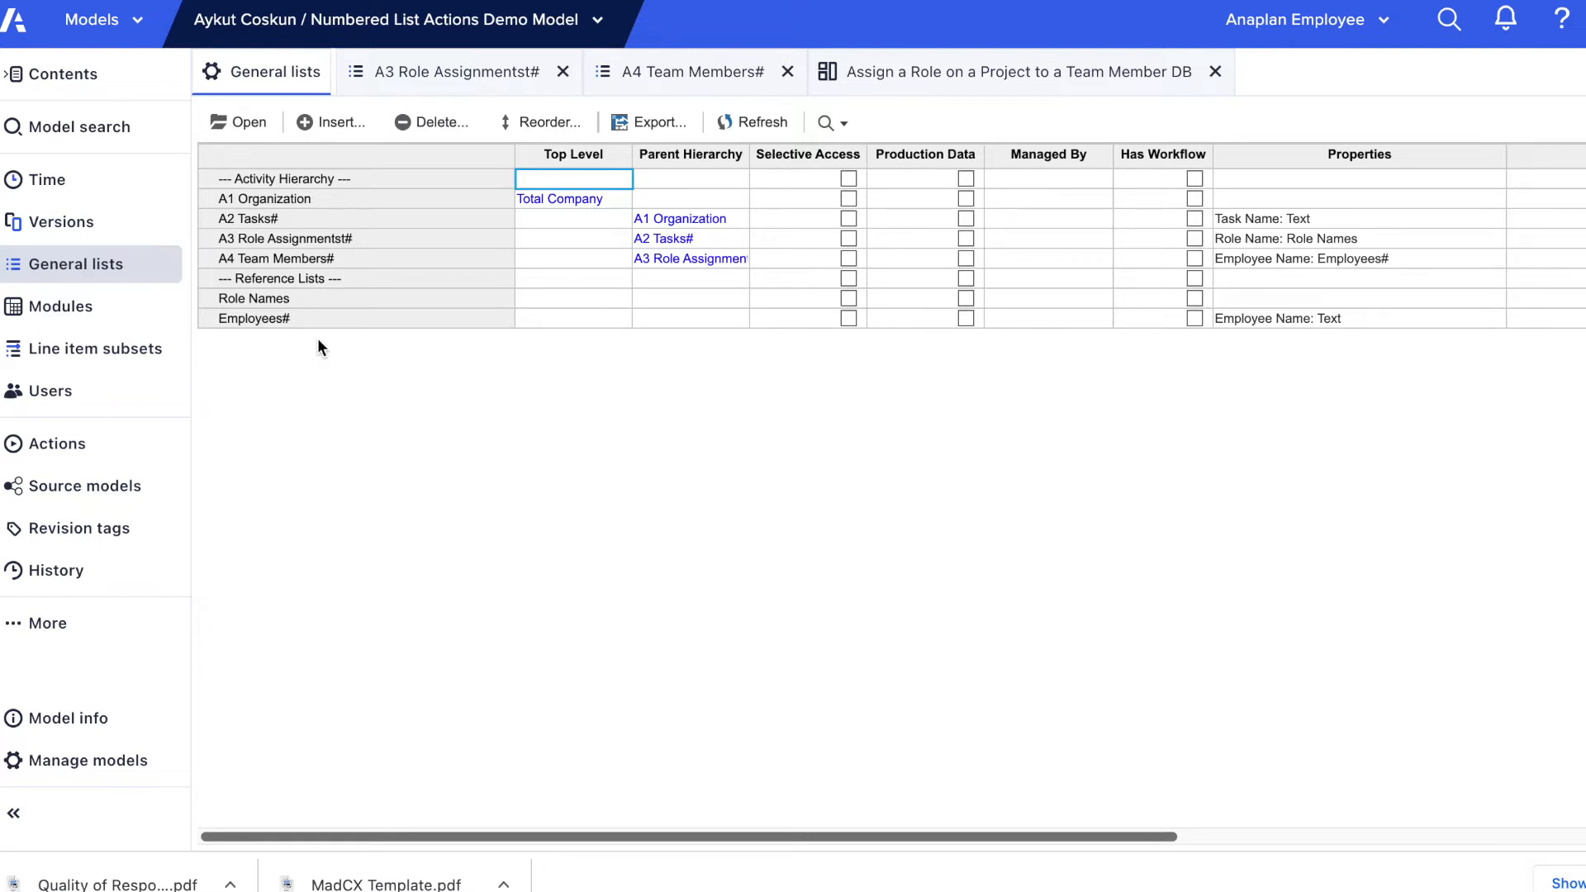
# Step: Review the Numbered, Display Name Property and Properties settings of the A2 Tasks#, A3 Role Assignmentst# and A4 Team Members# lists
pyautogui.hscroll(10, 318, 340)
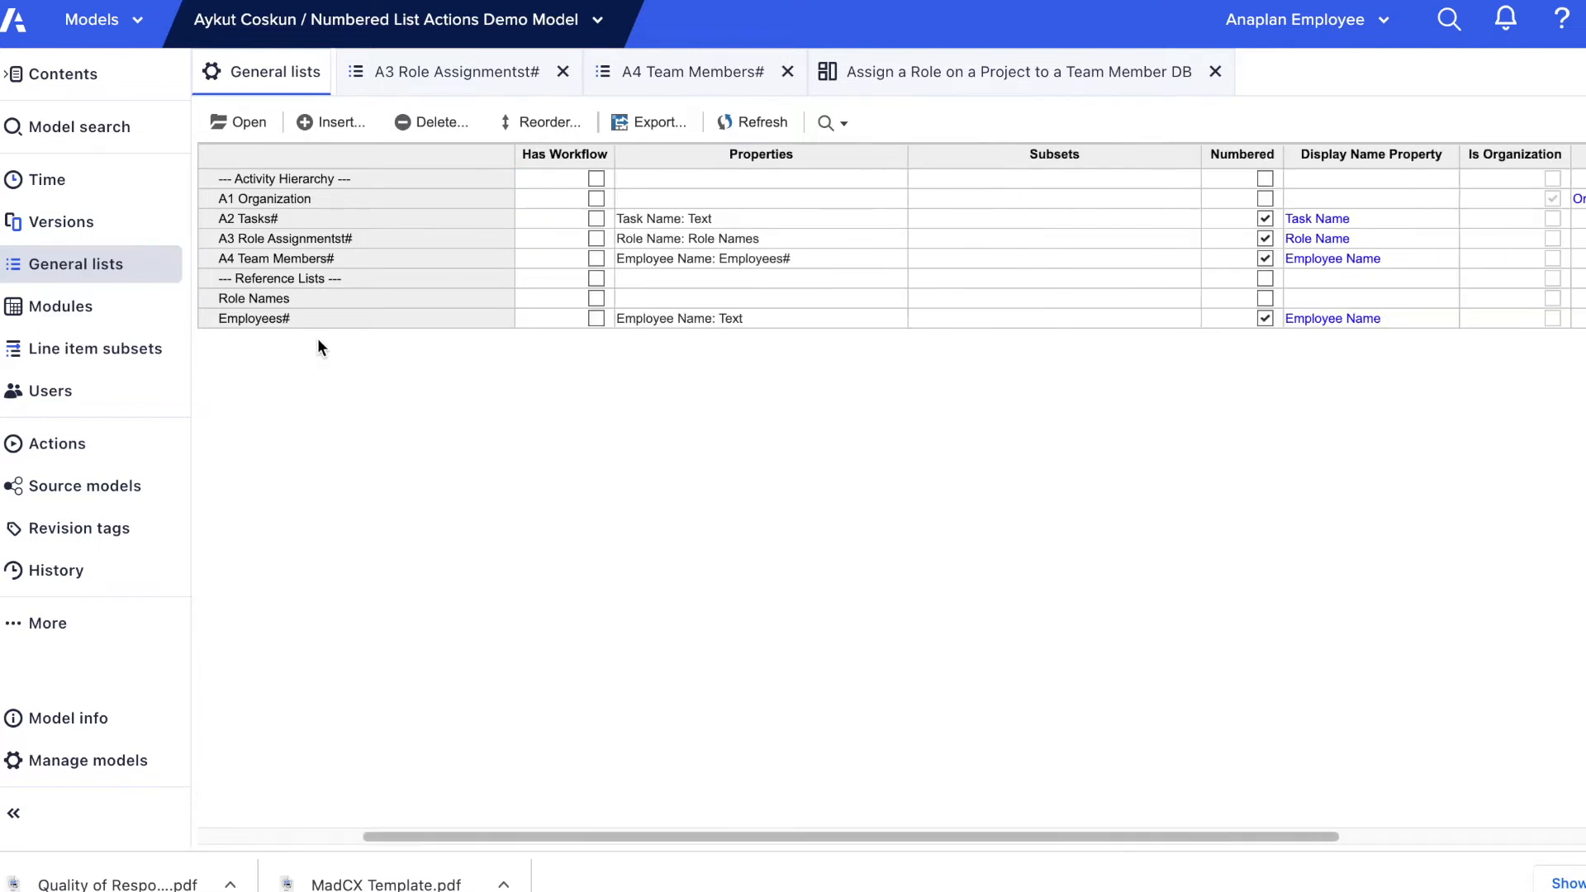
pyautogui.hscroll(8, 318, 341)
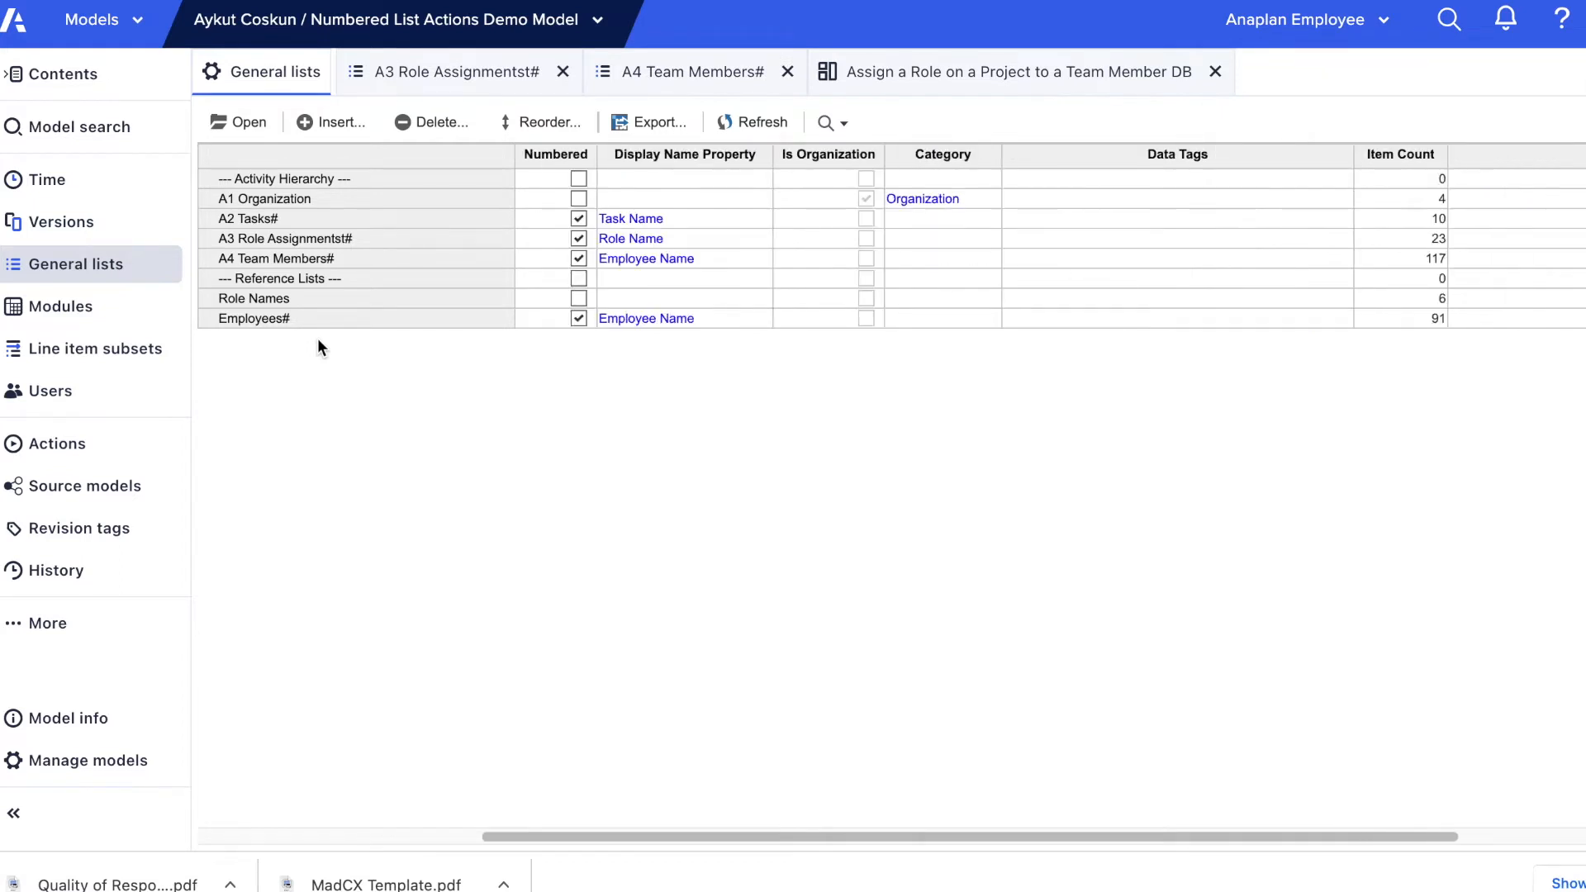
pyautogui.hscroll(2, 318, 338)
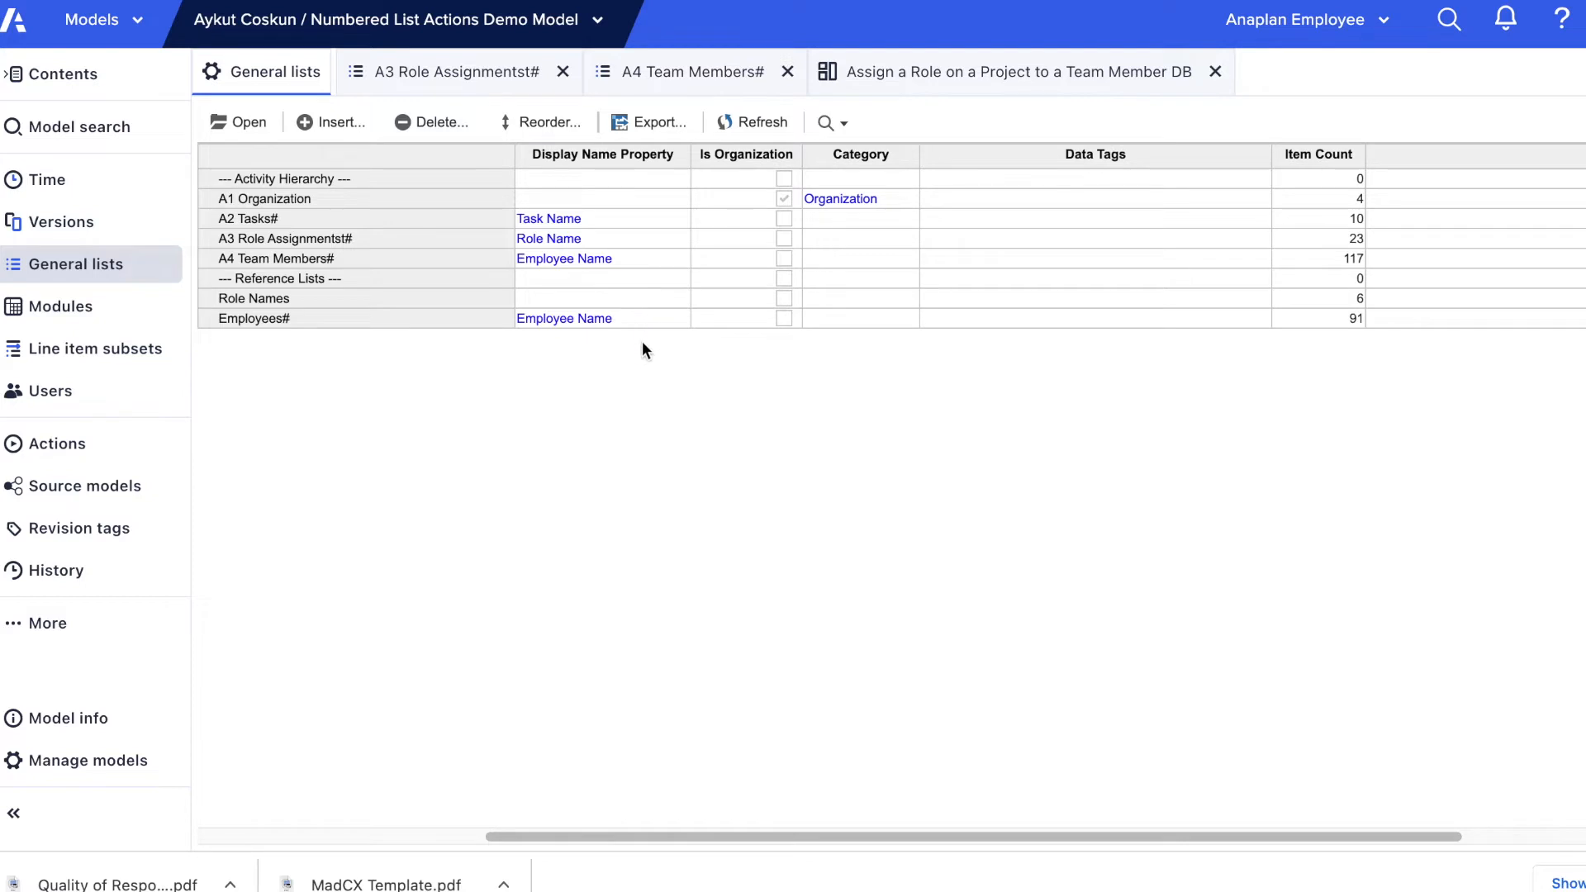
pyautogui.hscroll(-6, 643, 342)
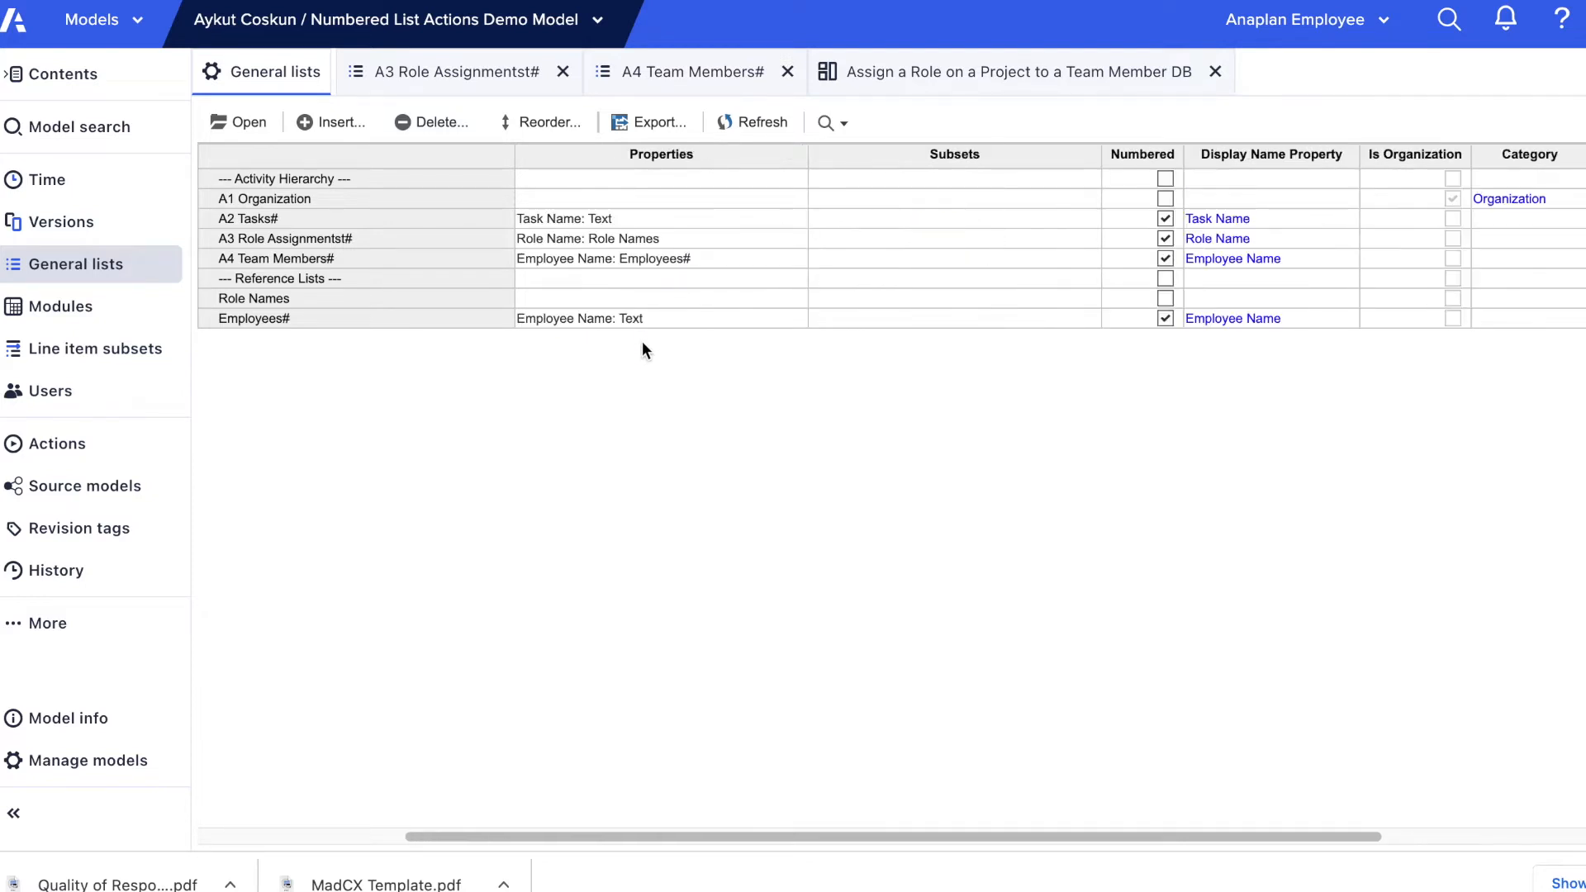
pyautogui.click(671, 216)
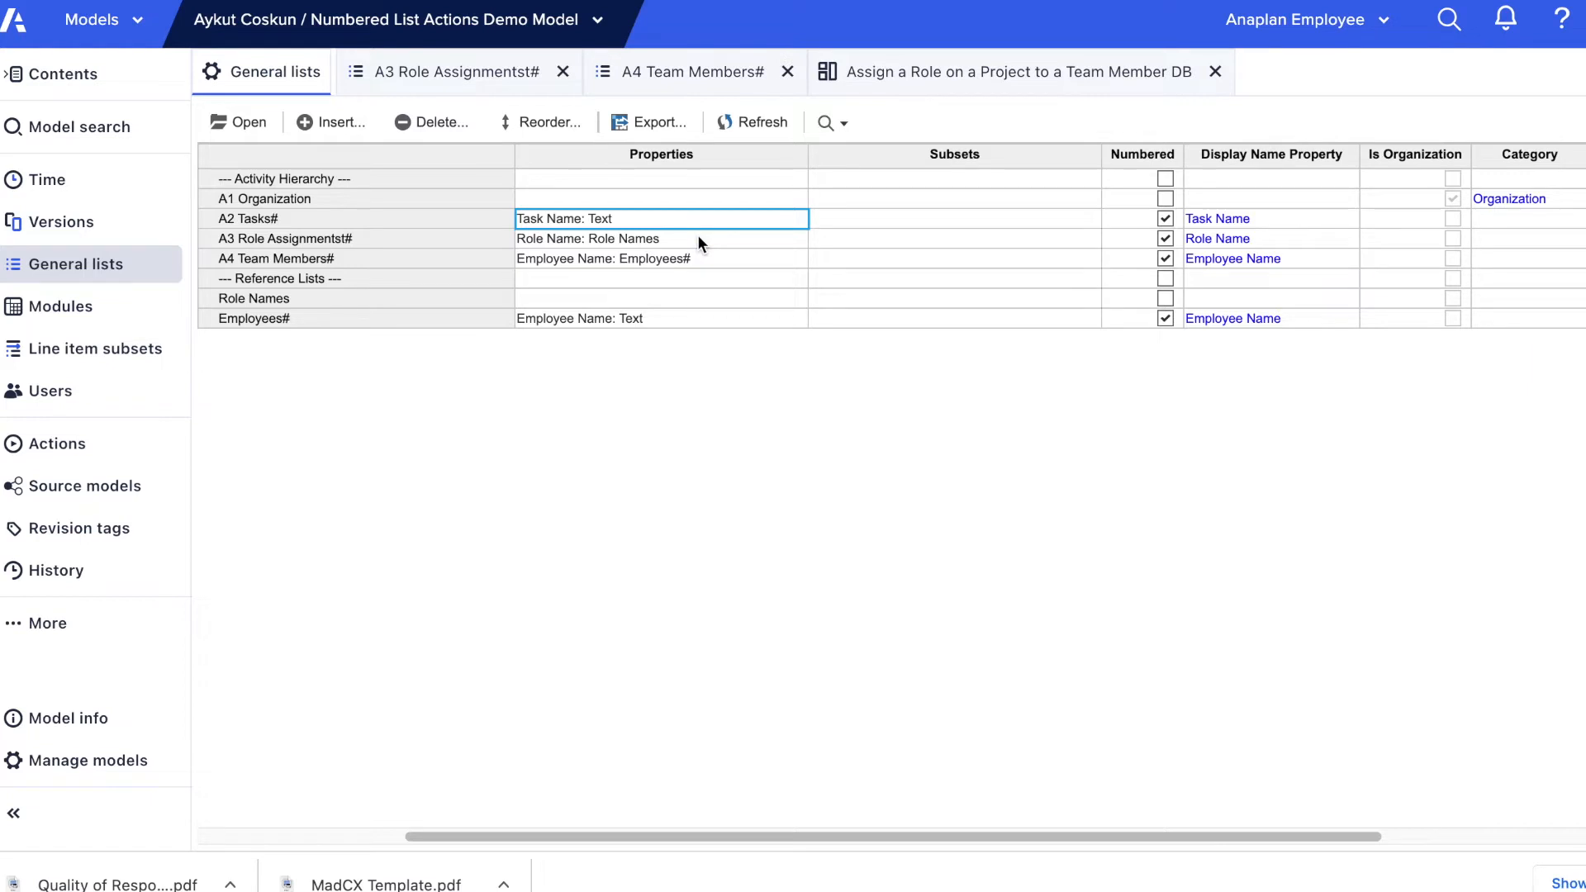
pyautogui.click(699, 239)
pyautogui.click(717, 260)
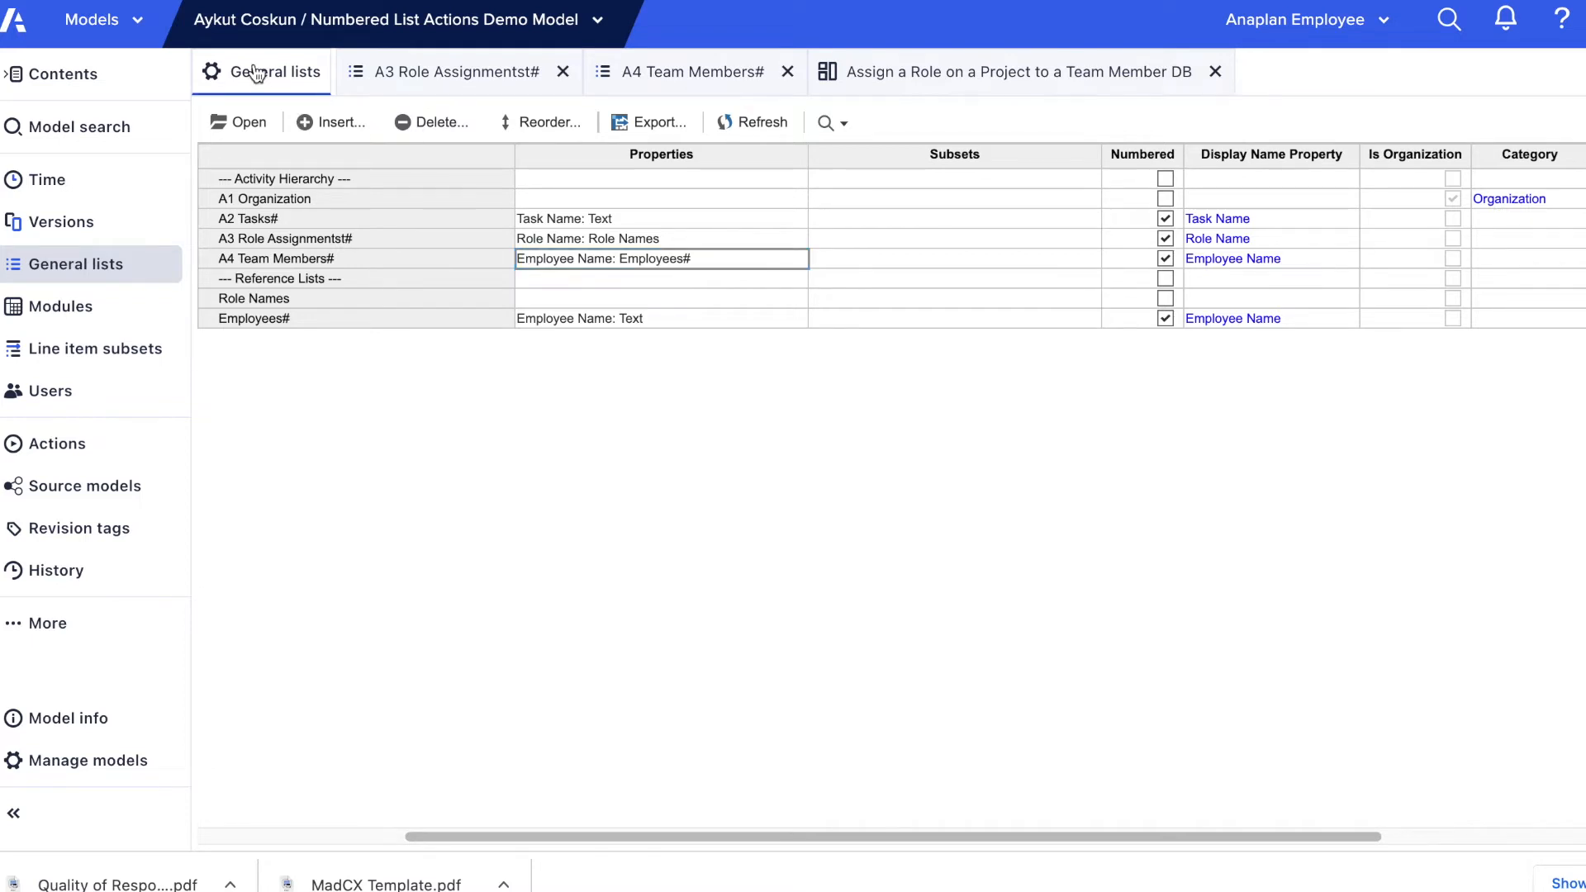
# Step: Open the A3 Role Assignmentst# list and view the details of the Project Manager role under Gamma
pyautogui.click(271, 241)
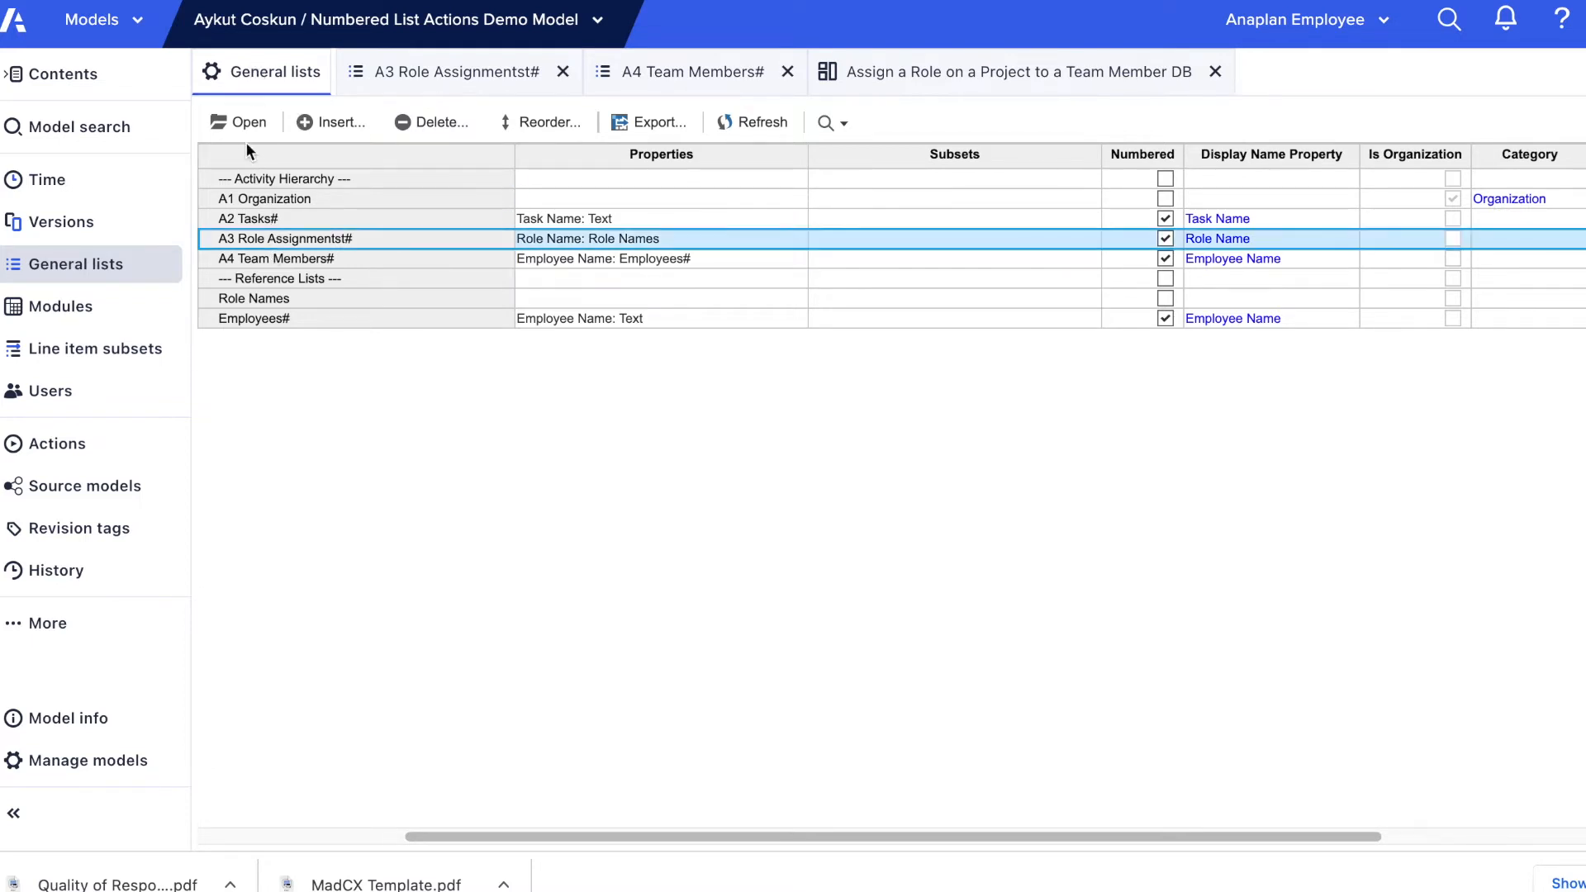
pyautogui.click(247, 130)
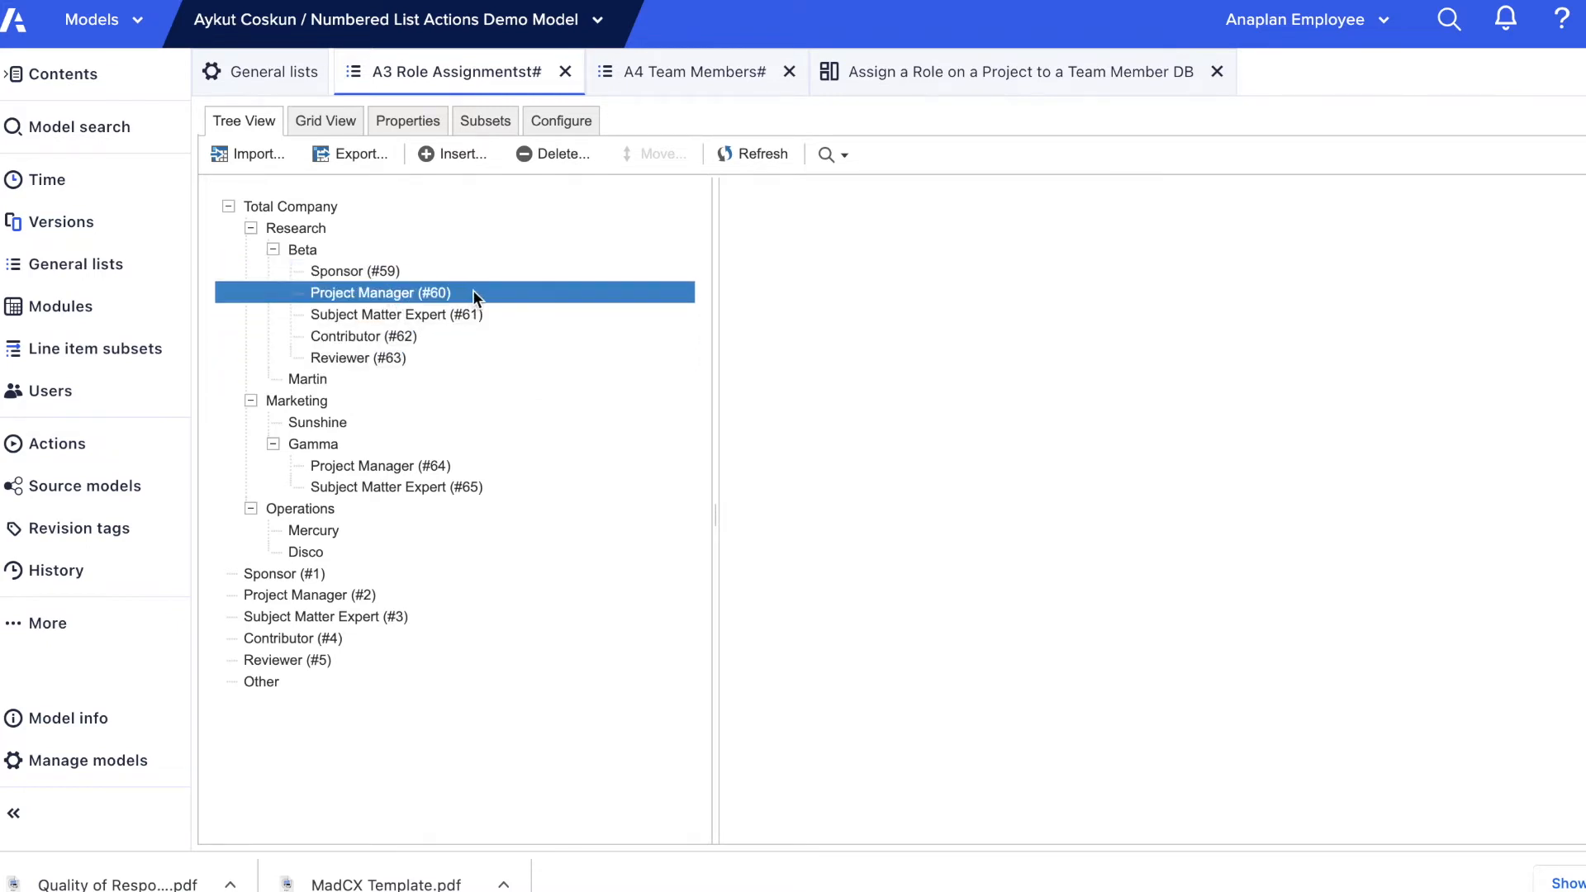
pyautogui.click(458, 464)
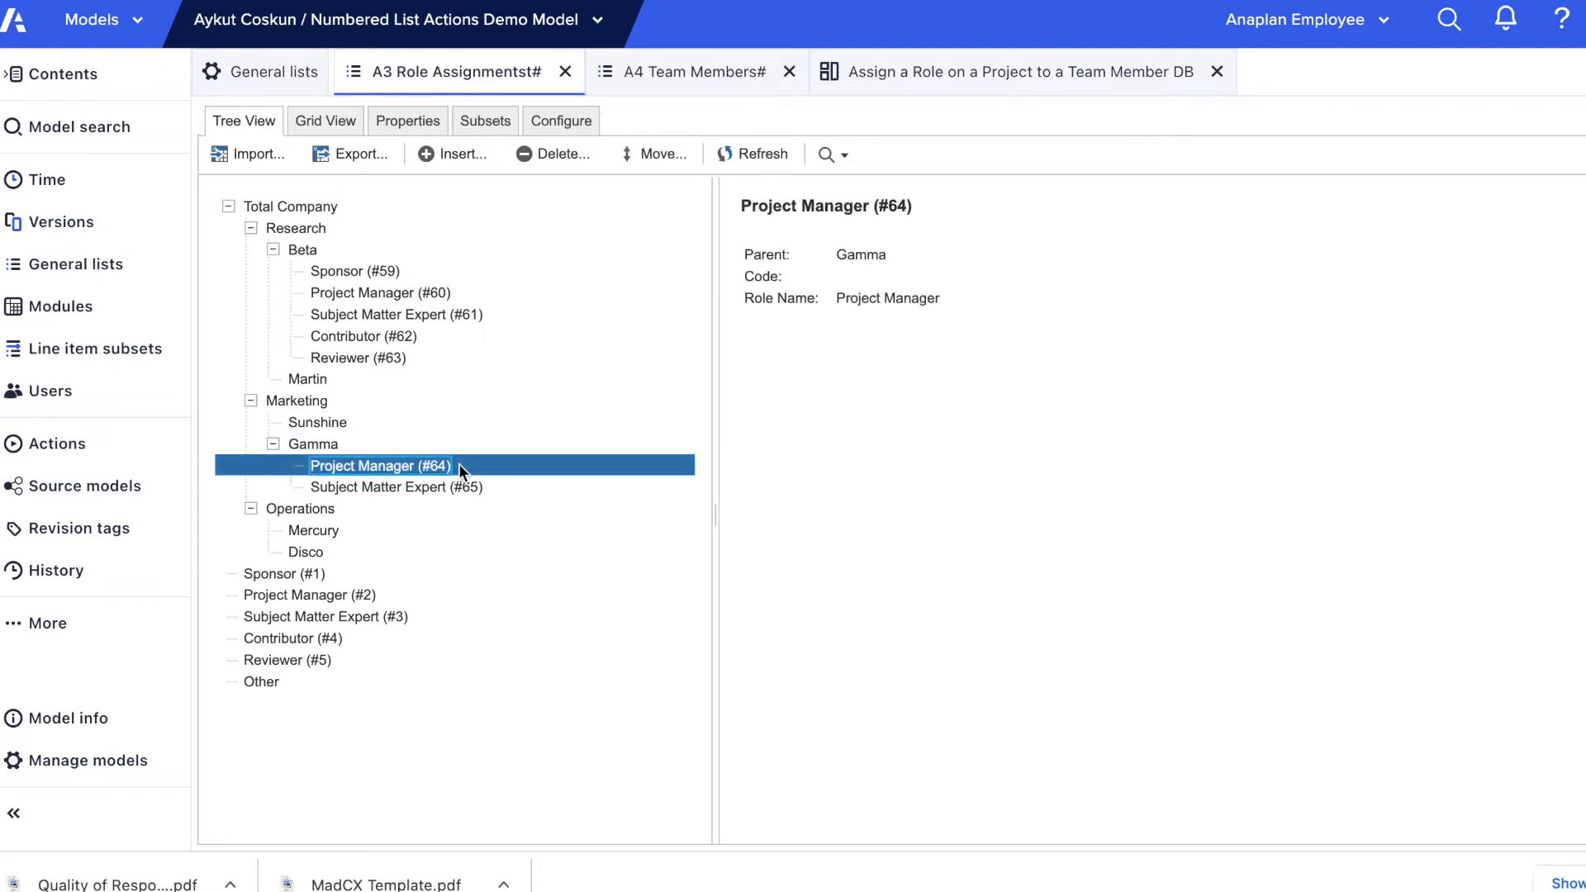
# Step: Open the A4 Team Members# list and examine the members assigned to roles under Beta and Gamma and the unassigned ones
pyautogui.click(276, 76)
pyautogui.click(296, 259)
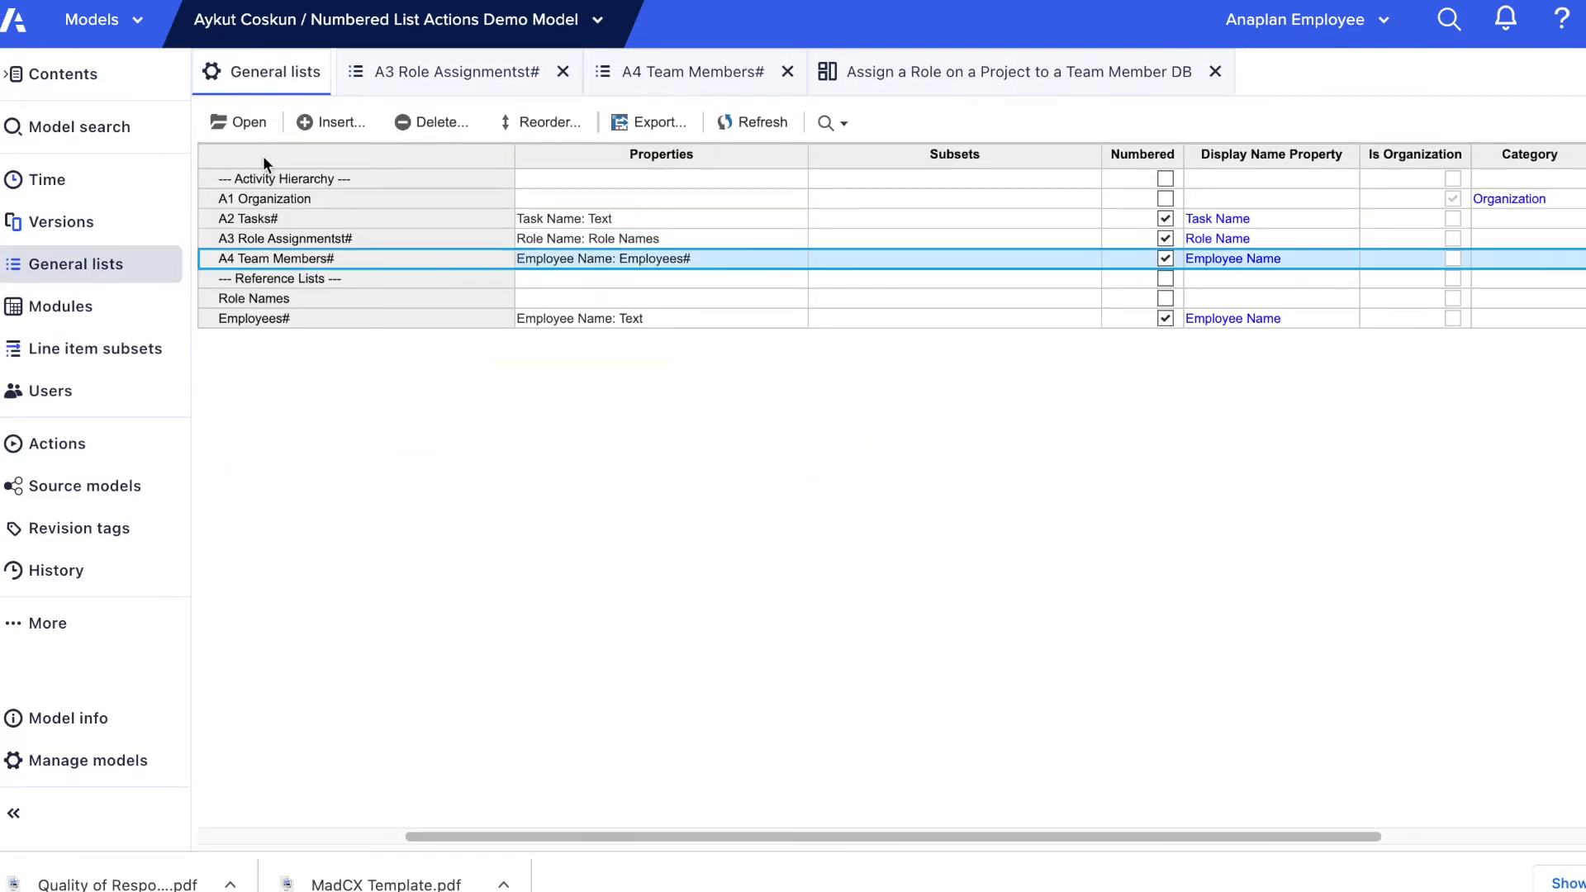
pyautogui.click(250, 127)
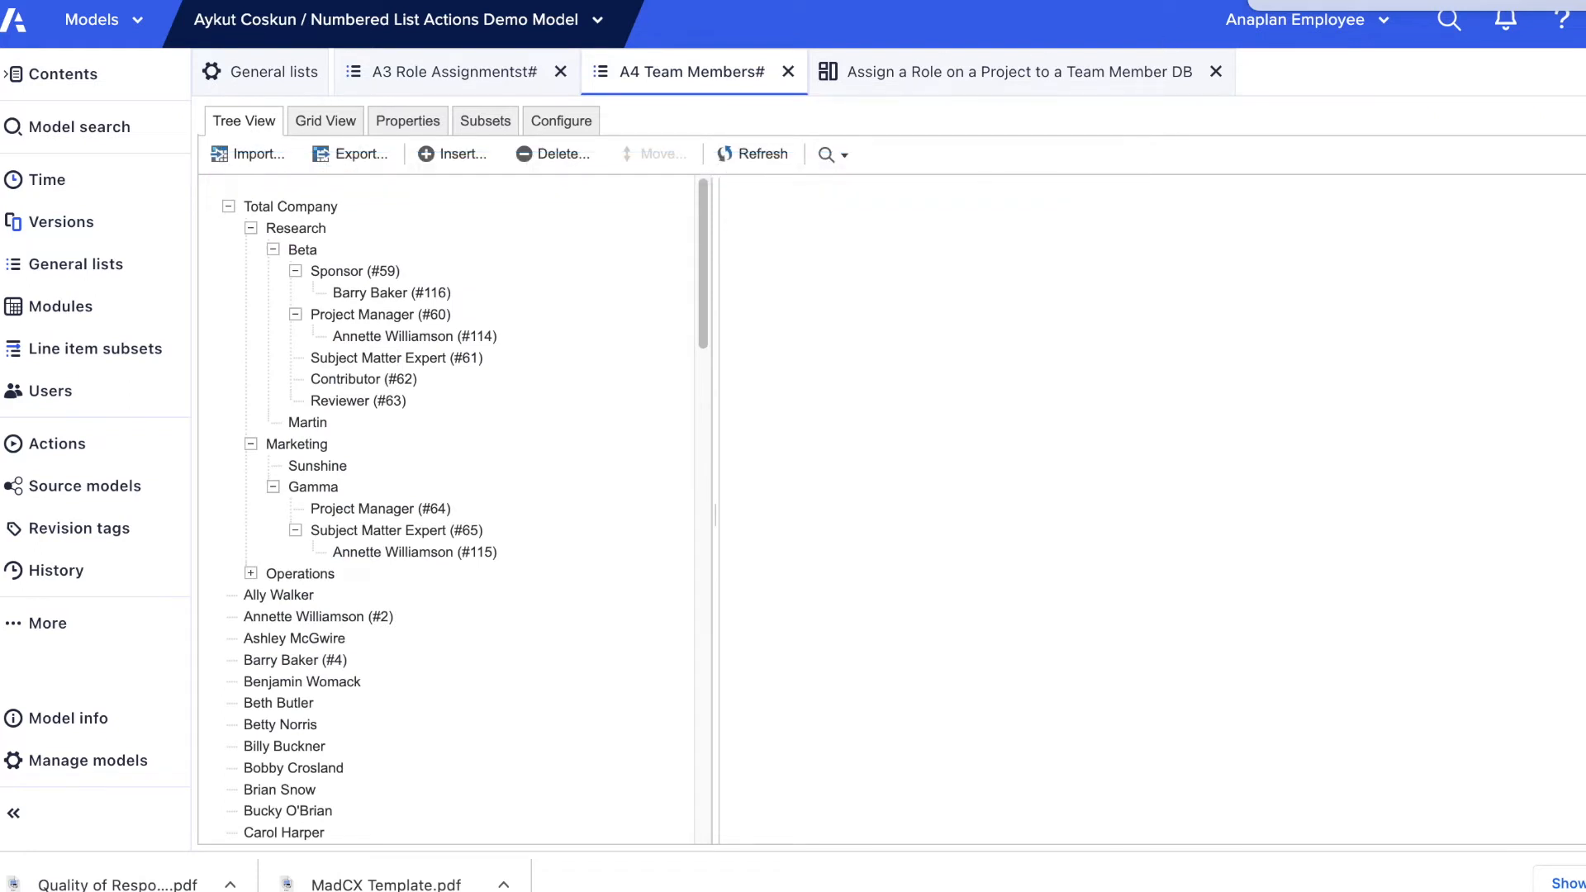
pyautogui.click(525, 312)
pyautogui.click(461, 338)
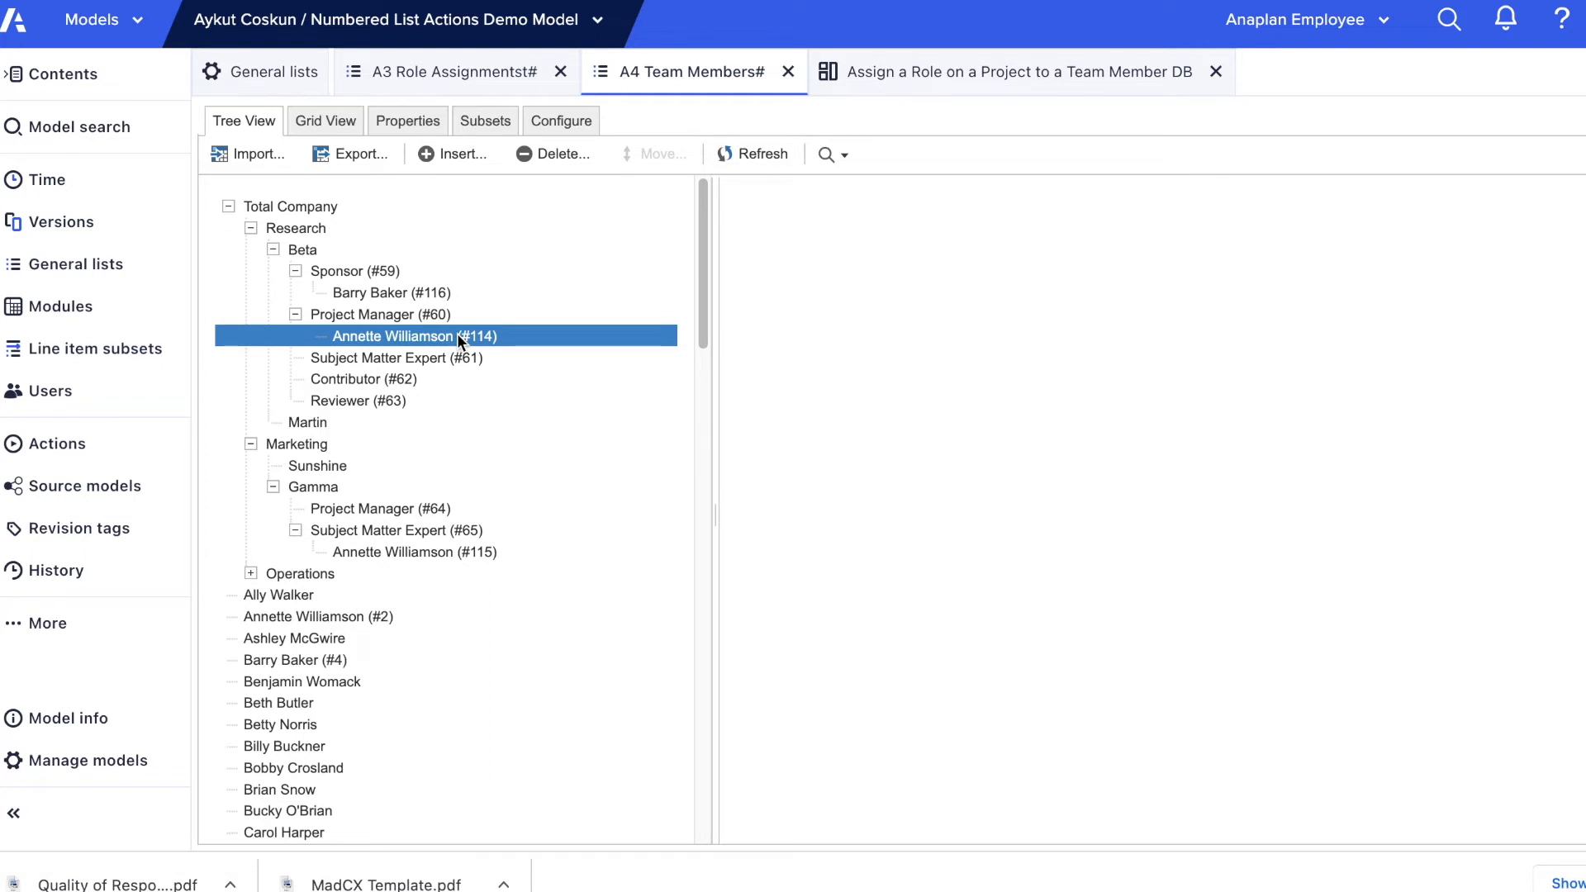
pyautogui.moveTo(456, 341); pyautogui.dragTo(457, 556)
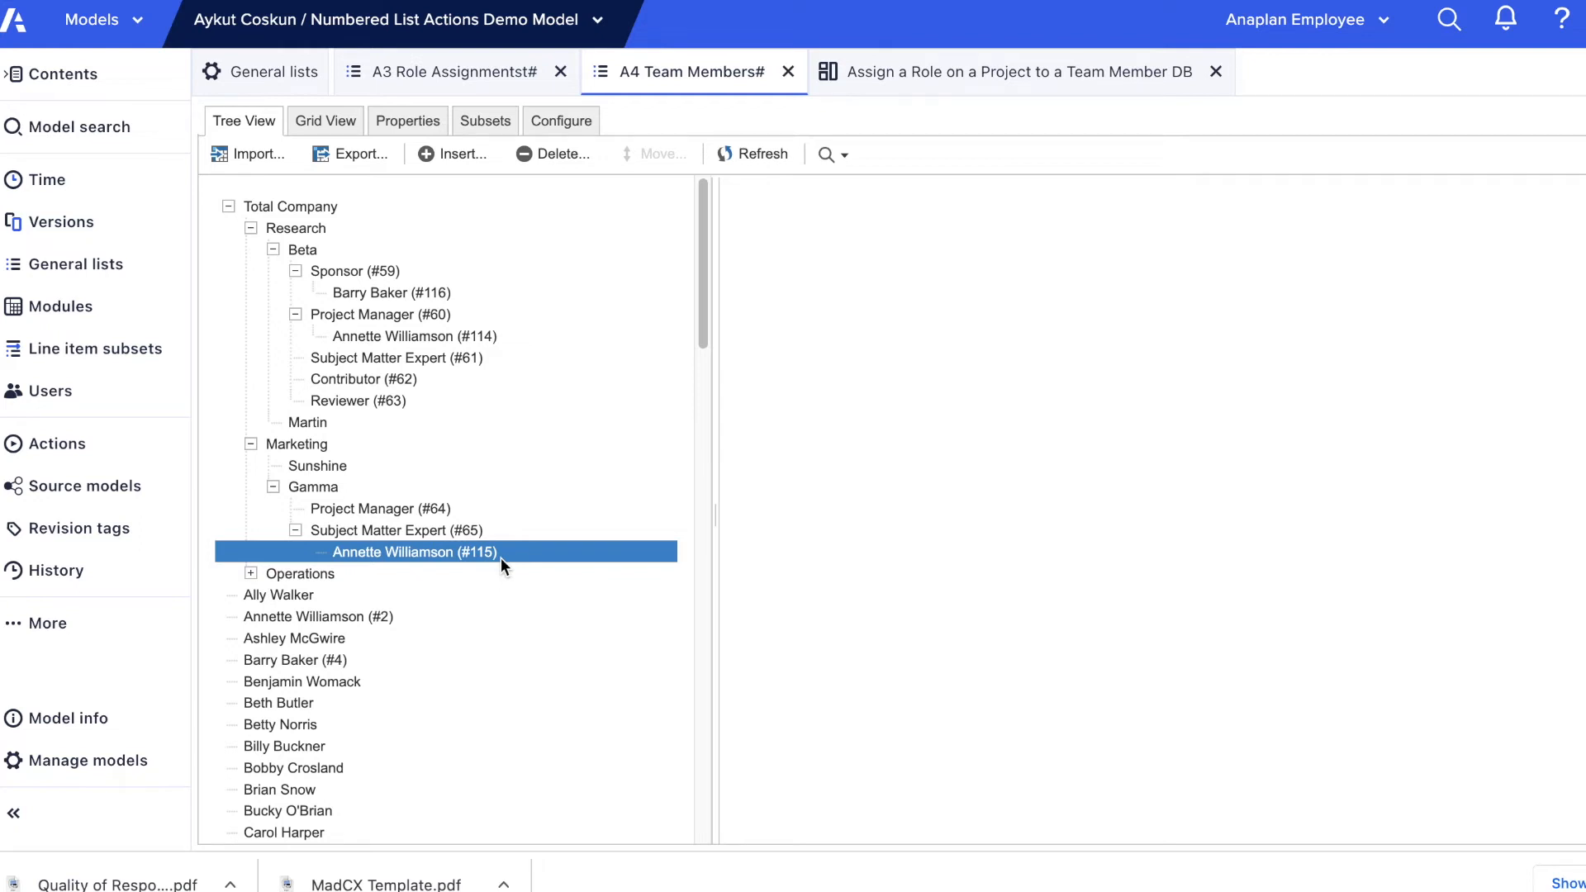
pyautogui.click(459, 572)
pyautogui.moveTo(454, 578); pyautogui.dragTo(426, 595)
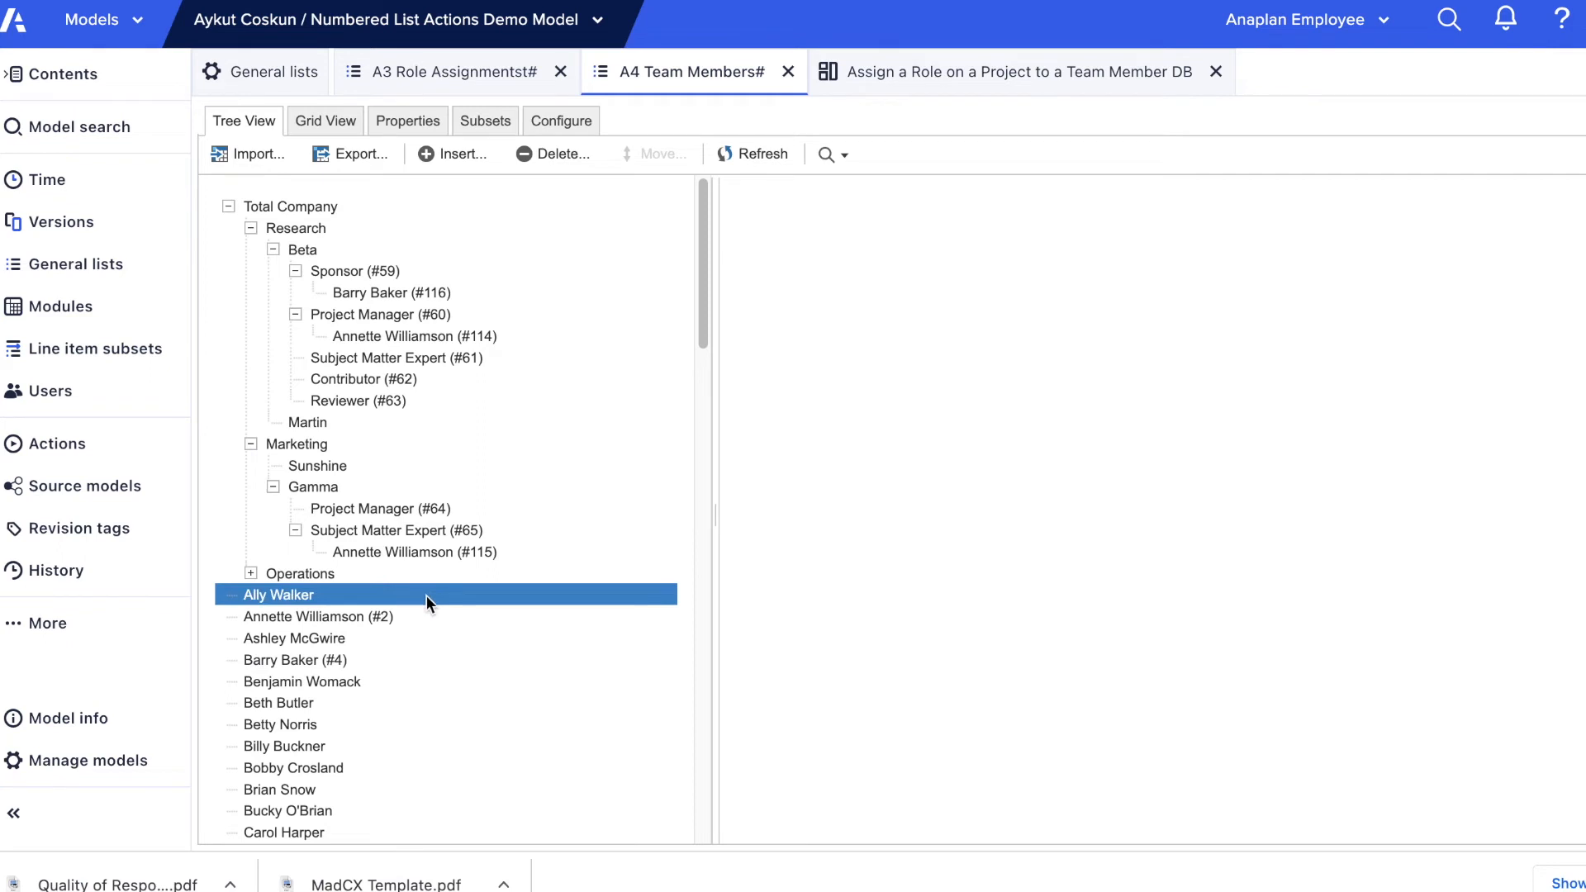
pyautogui.moveTo(425, 583); pyautogui.dragTo(344, 658)
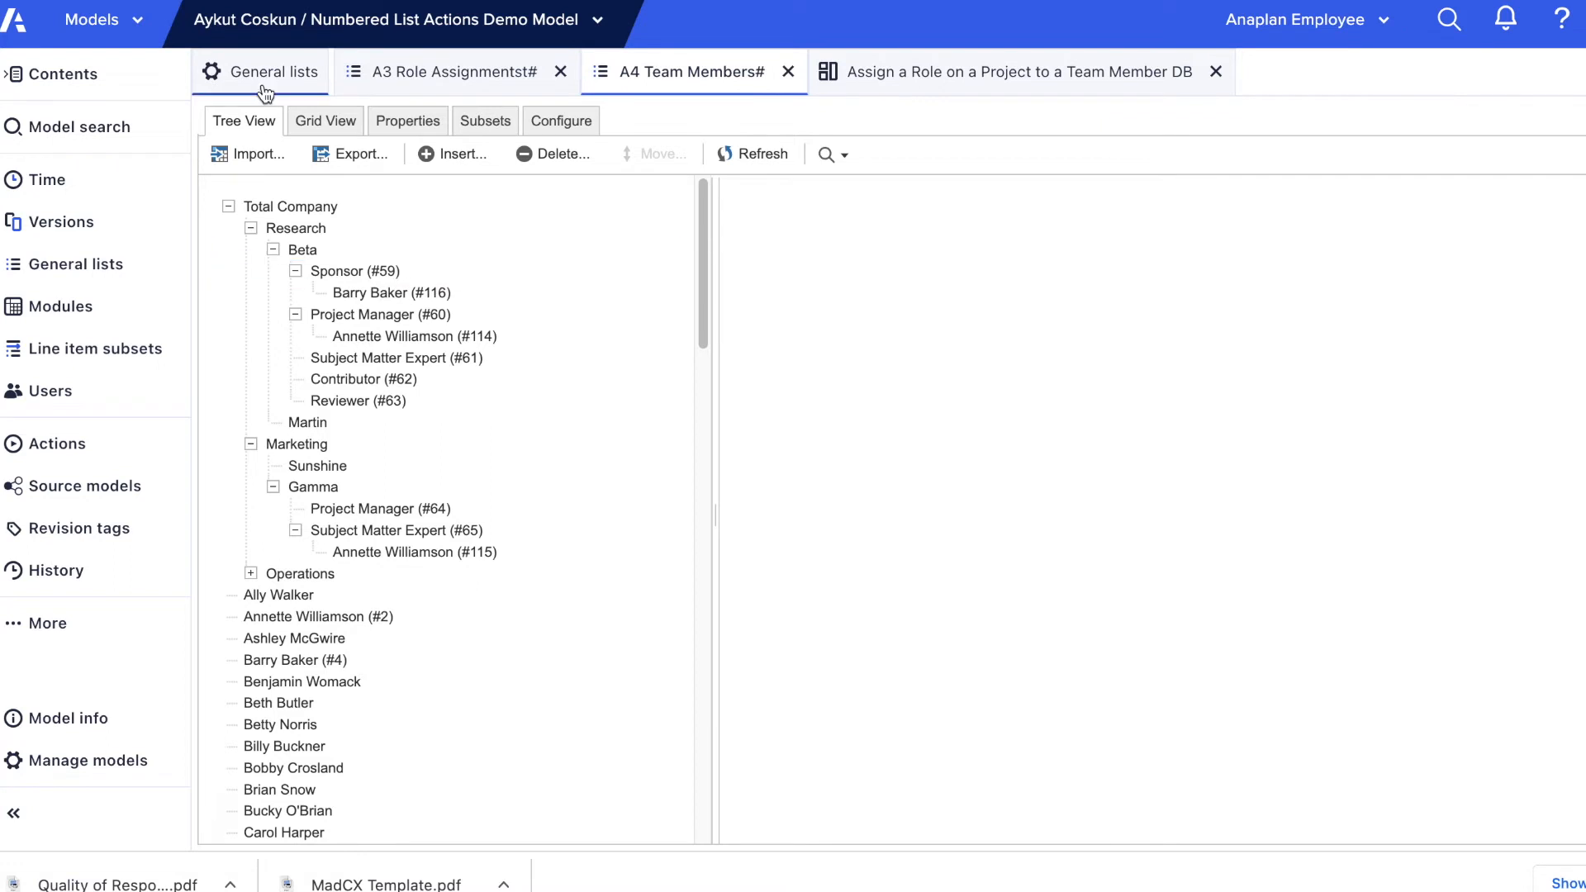
# Step: Open the Assign a Role on a Project to a Team Member DB dashboard and look through its team members grid
pyautogui.click(64, 625)
pyautogui.click(232, 720)
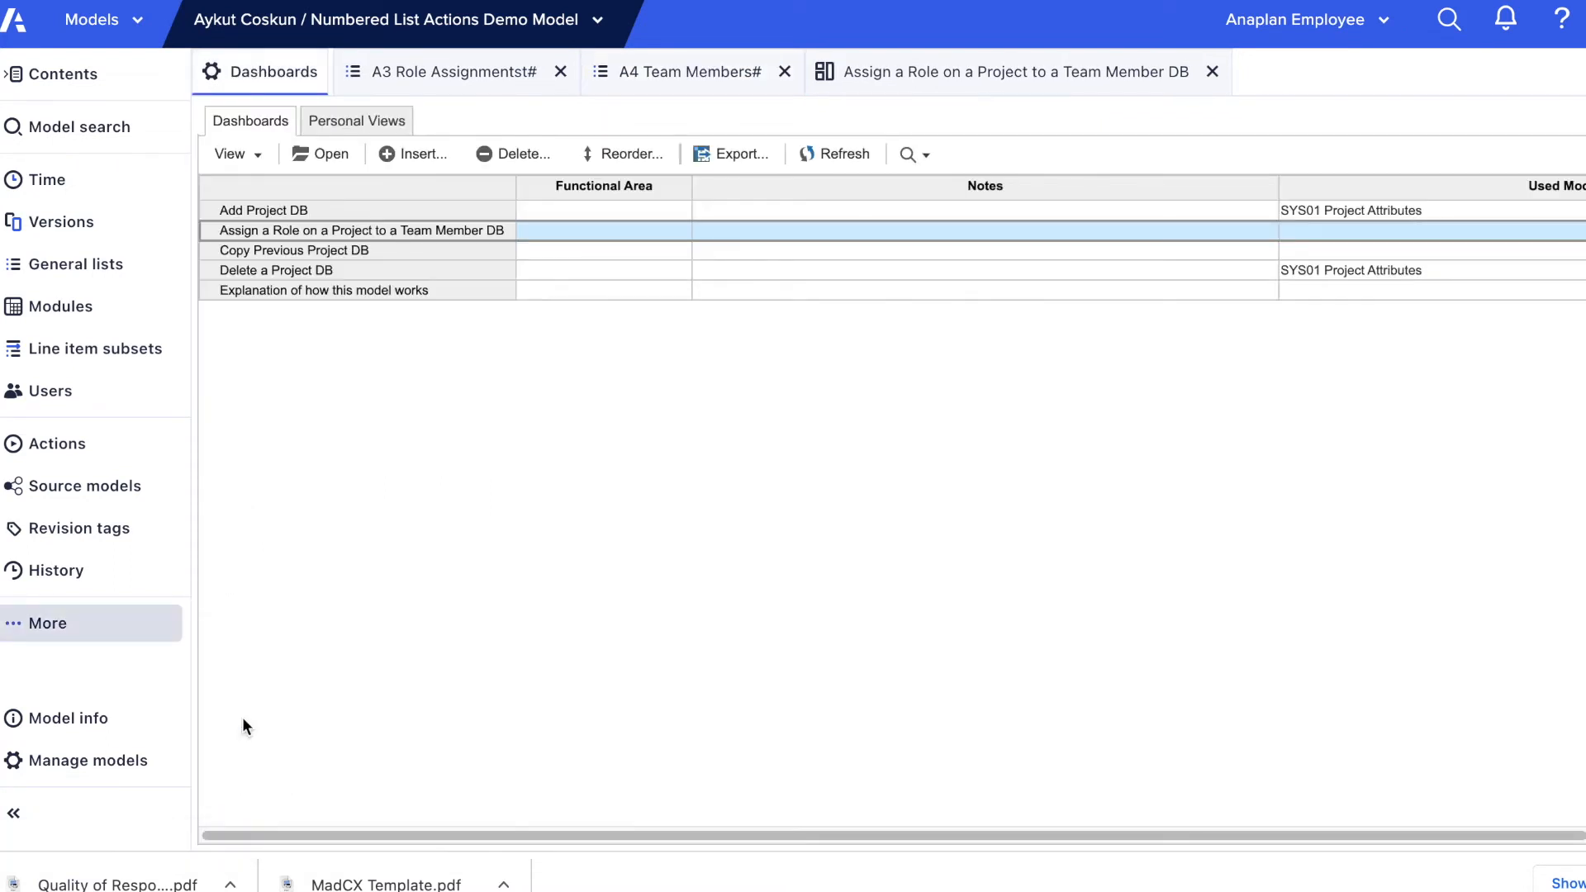
pyautogui.click(321, 231)
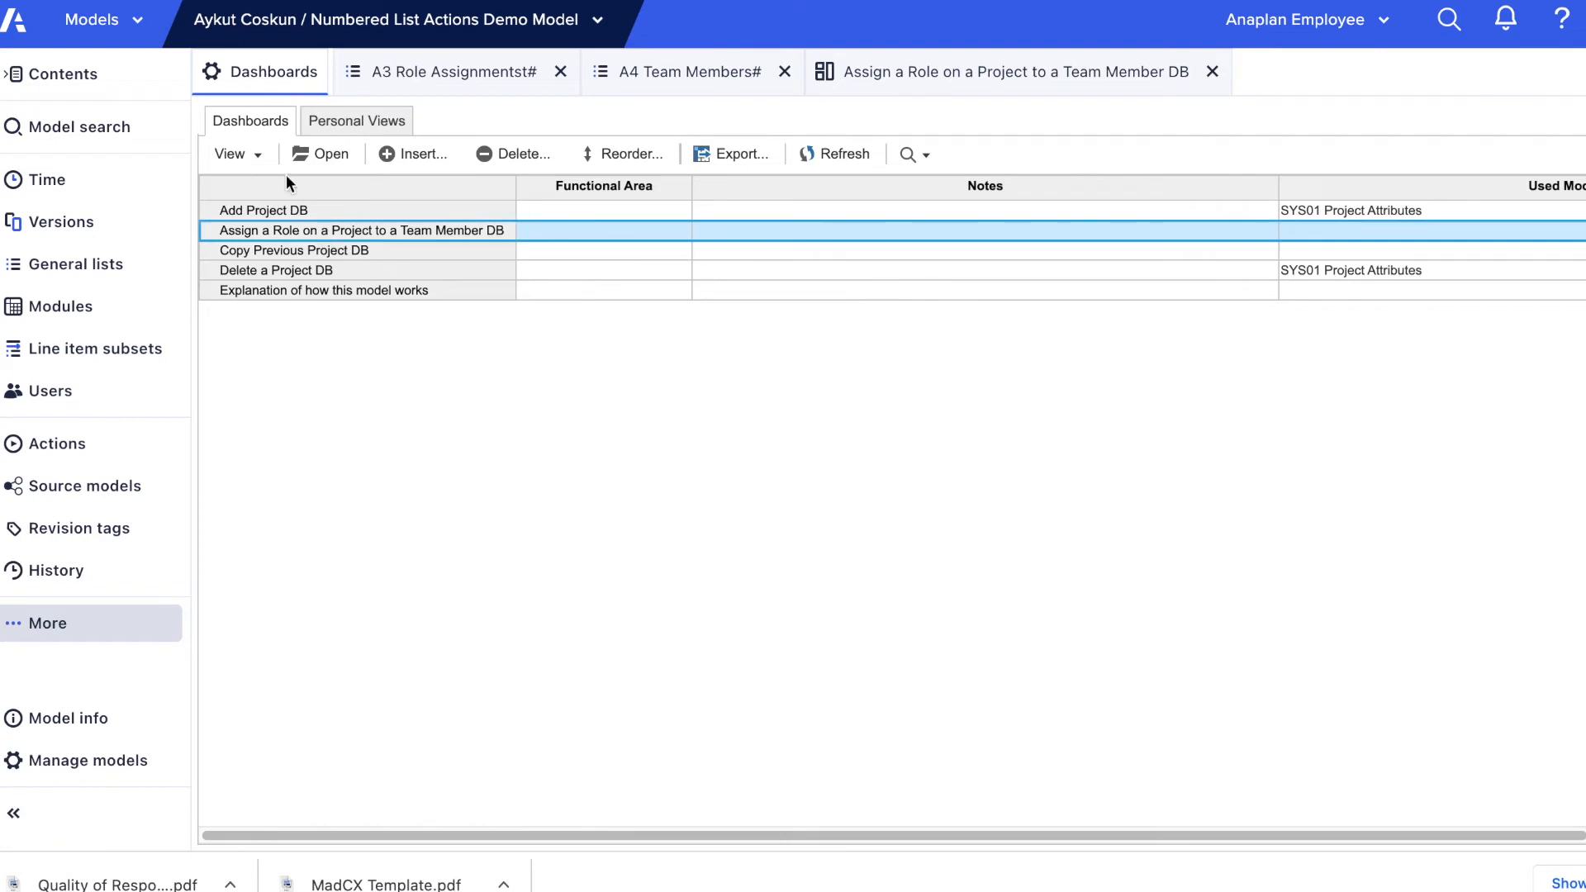
pyautogui.click(319, 155)
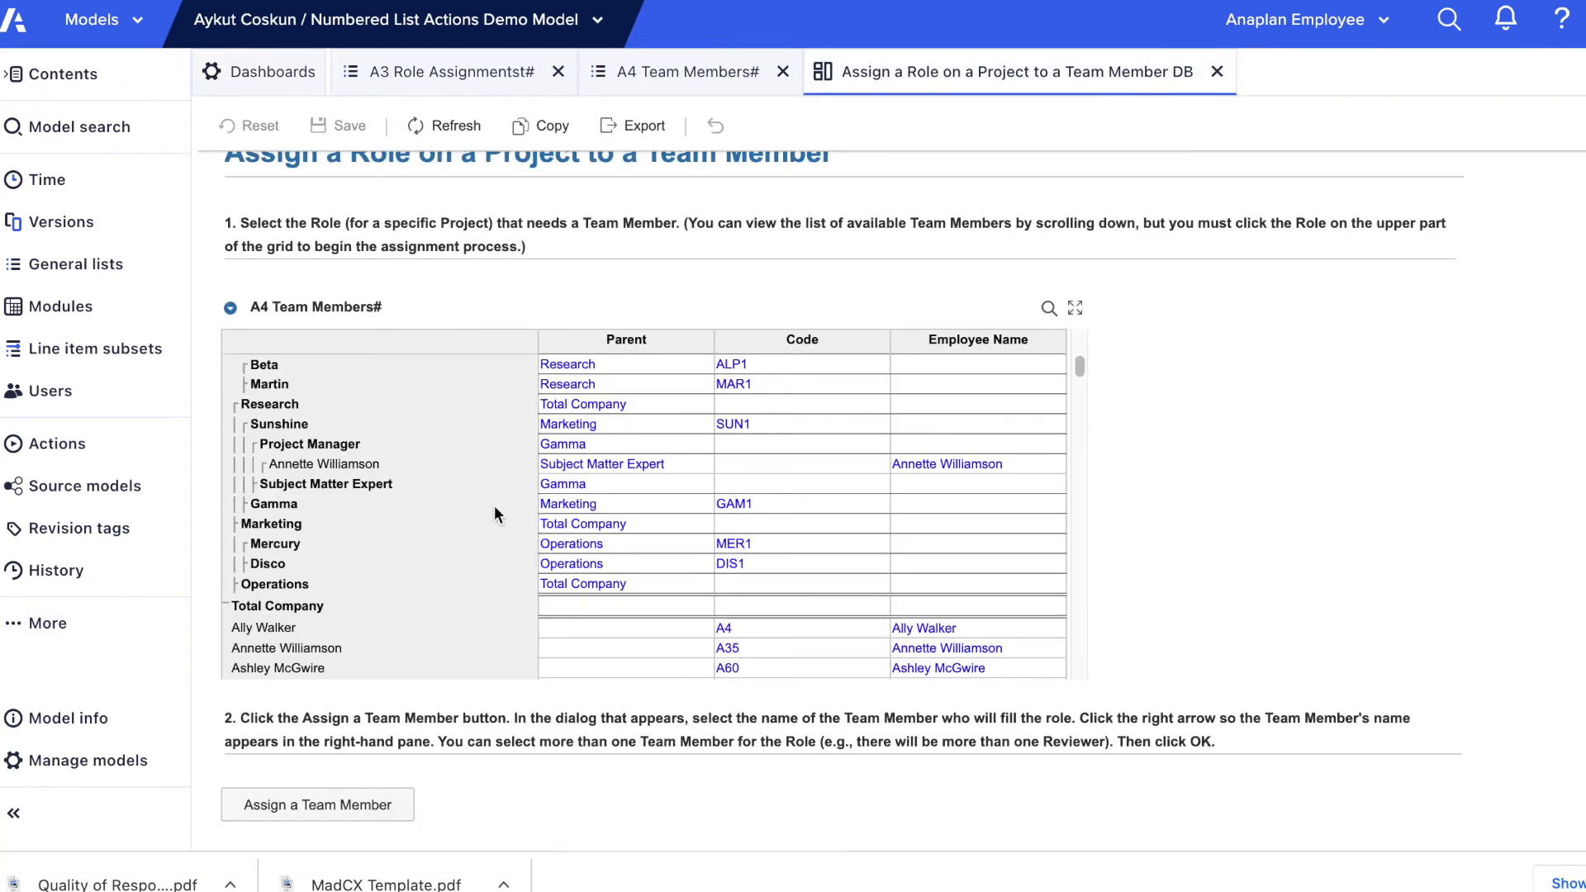
pyautogui.scroll(-3, 494, 504)
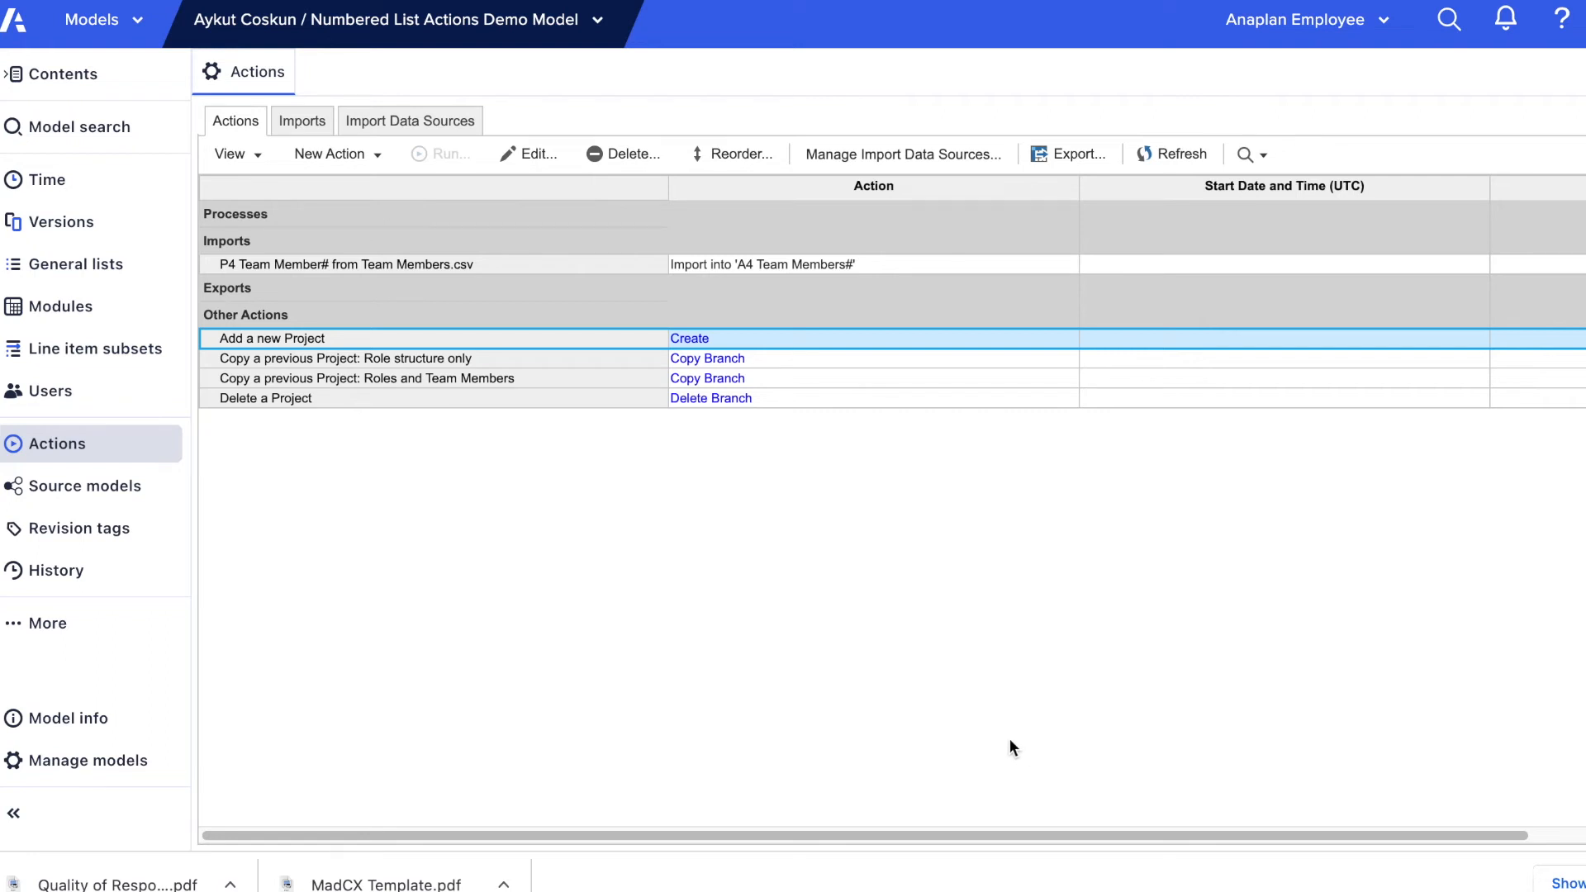
# Step: Create an Assign action with the button text "Assign a team member", using the list formatted property A4 Team Members#.Employee Name
pyautogui.click(376, 157)
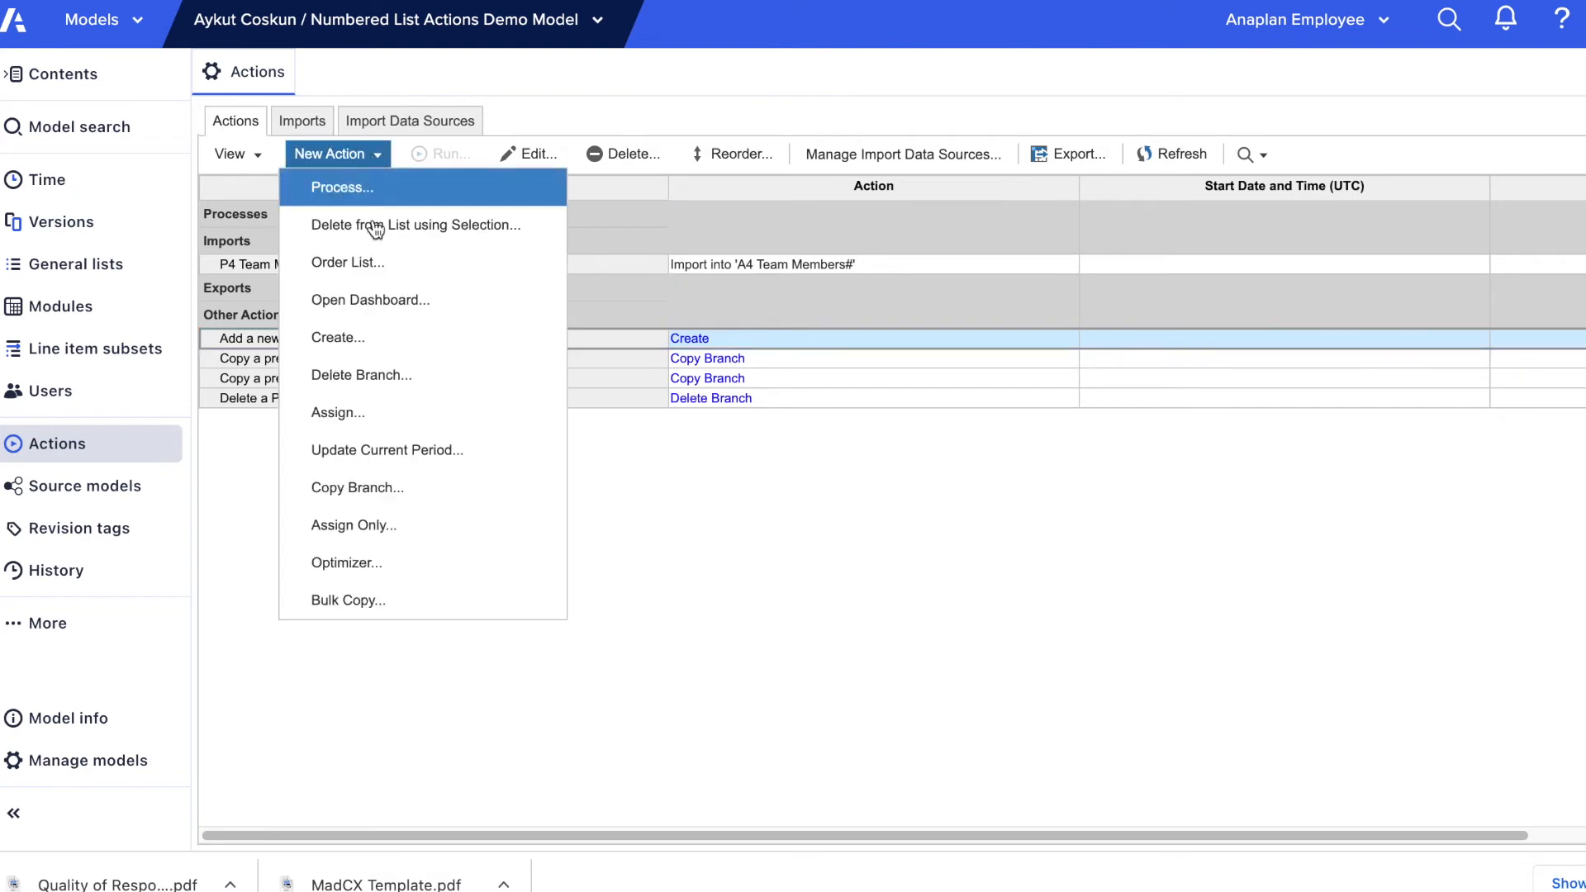
pyautogui.click(431, 413)
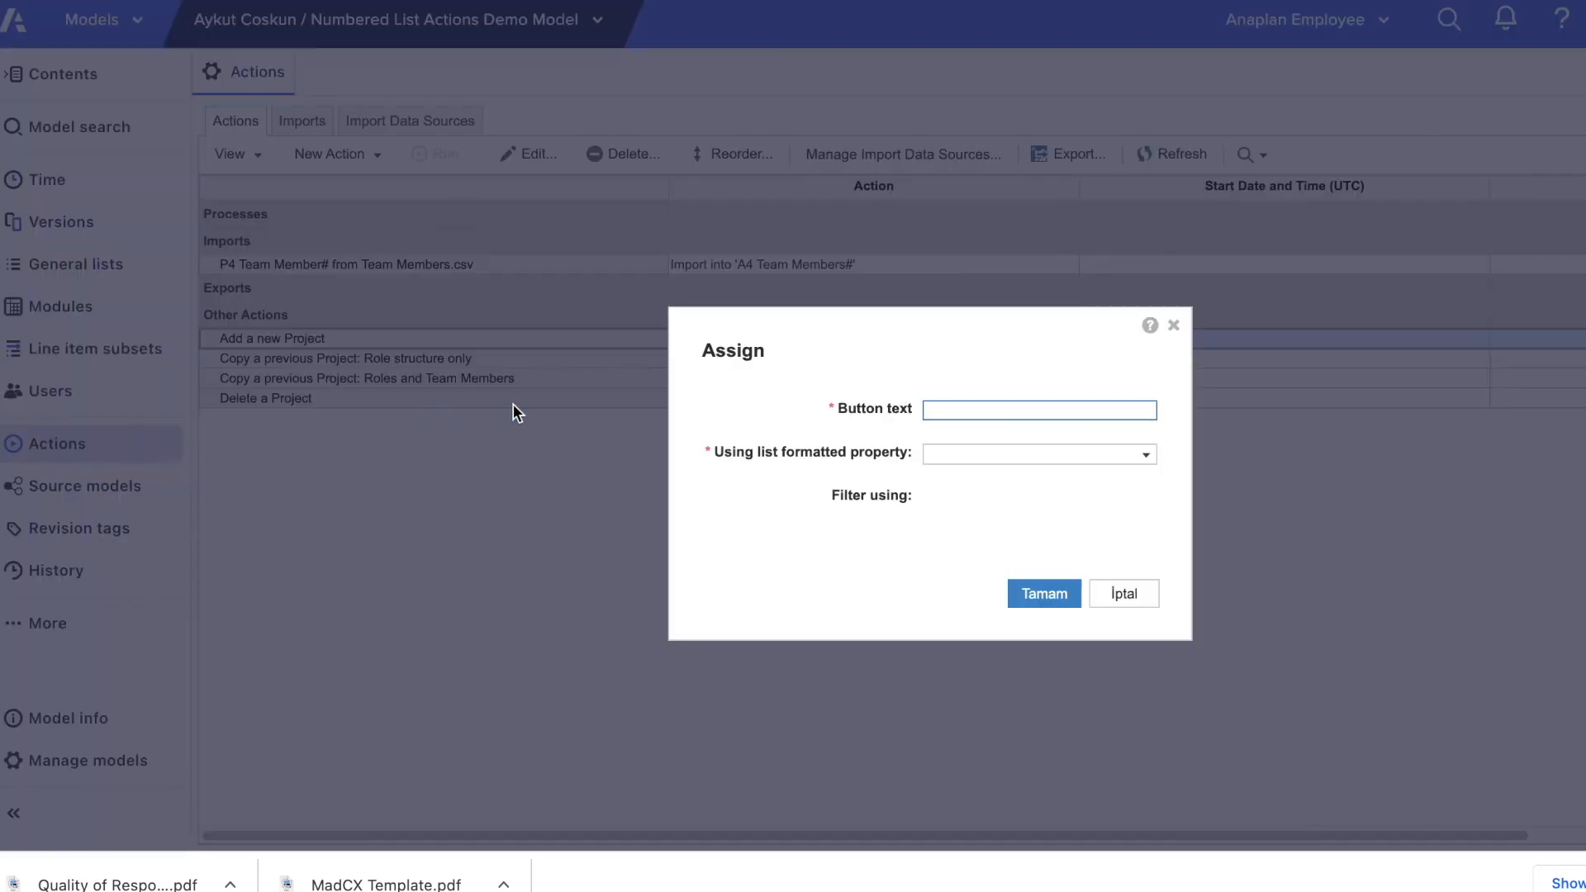
pyautogui.write('Assign a team member')
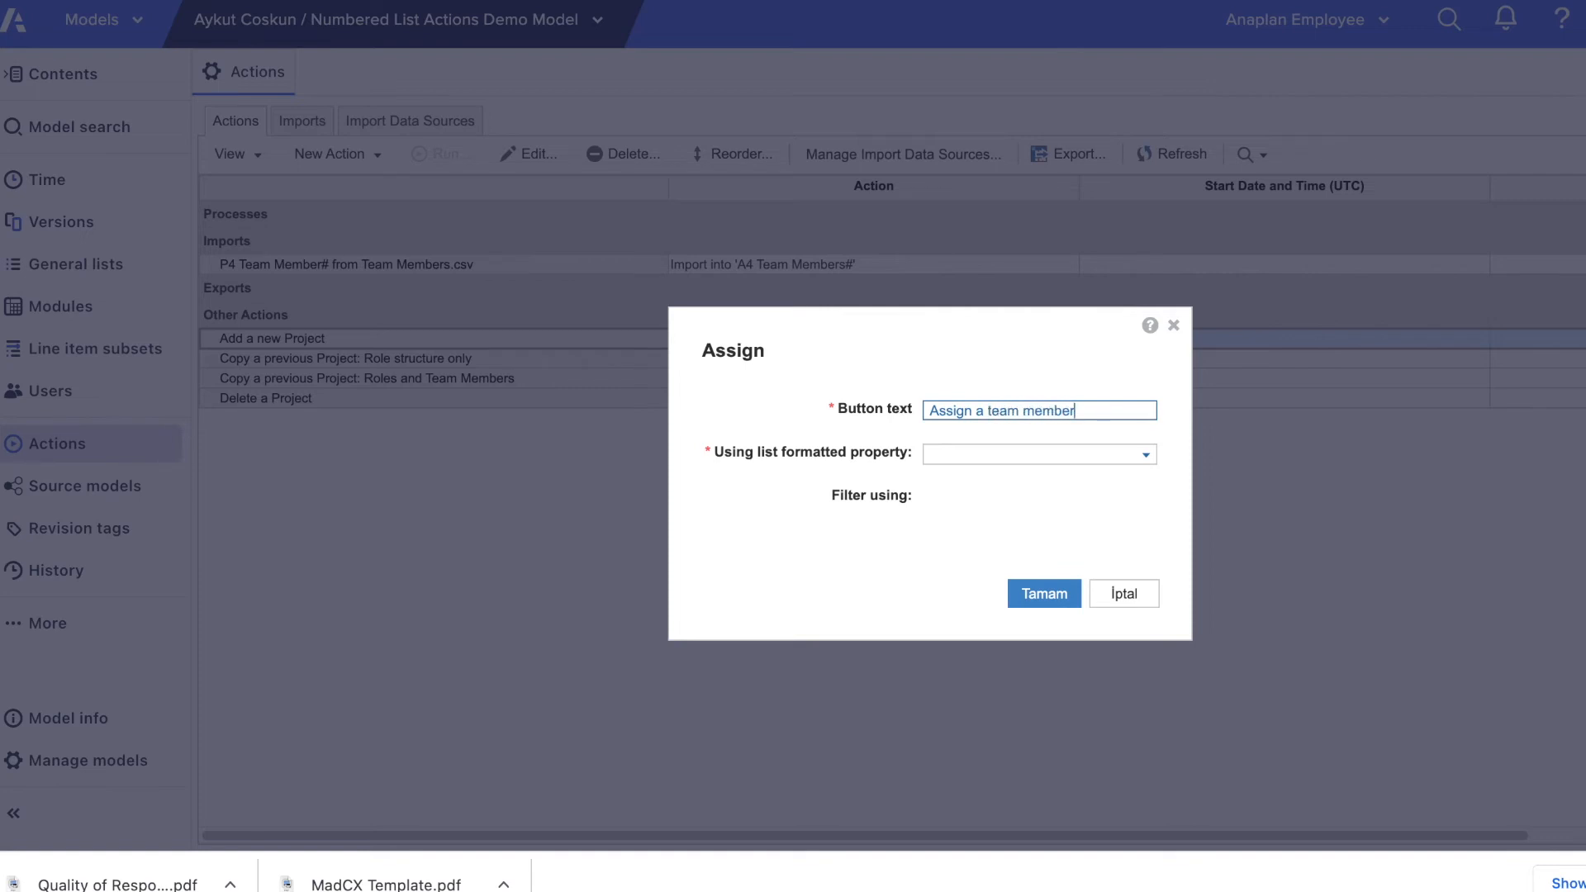
pyautogui.click(1146, 456)
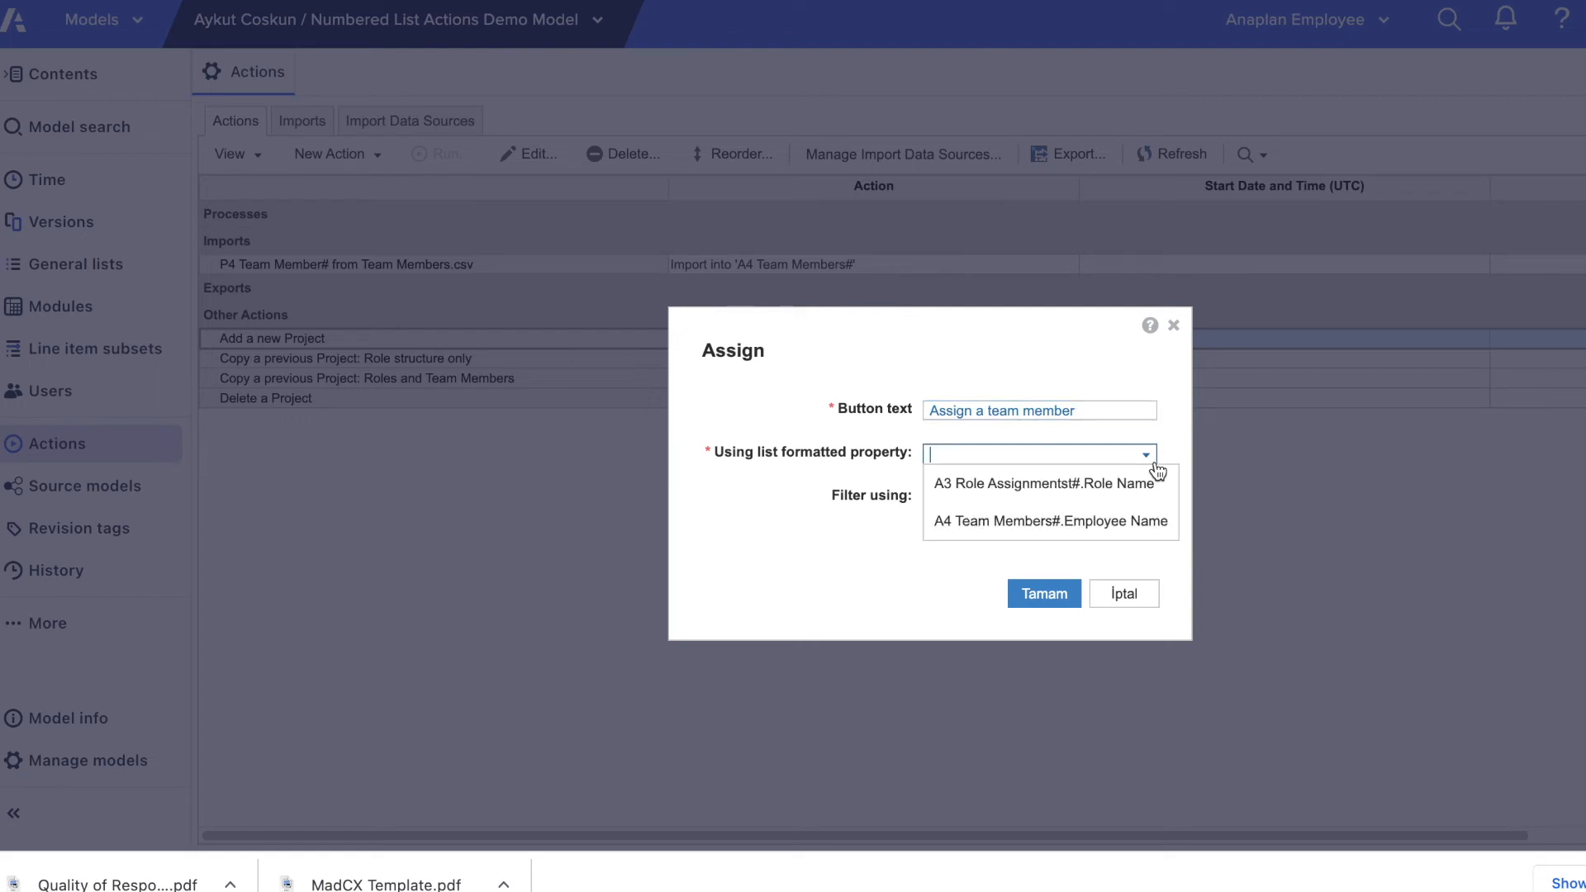
pyautogui.click(1156, 529)
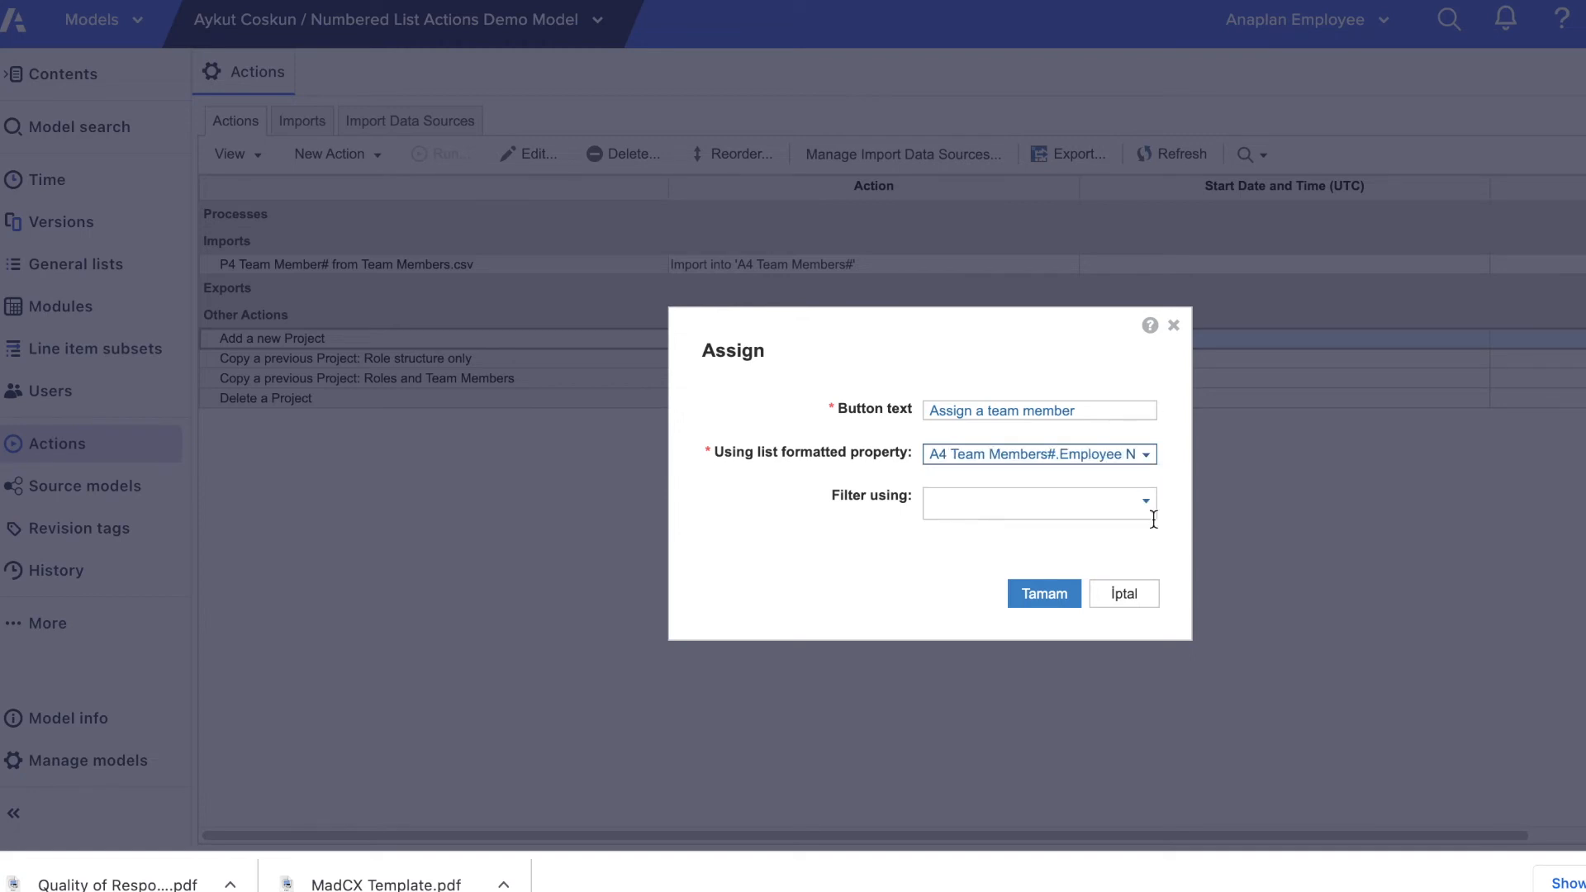
pyautogui.click(1053, 597)
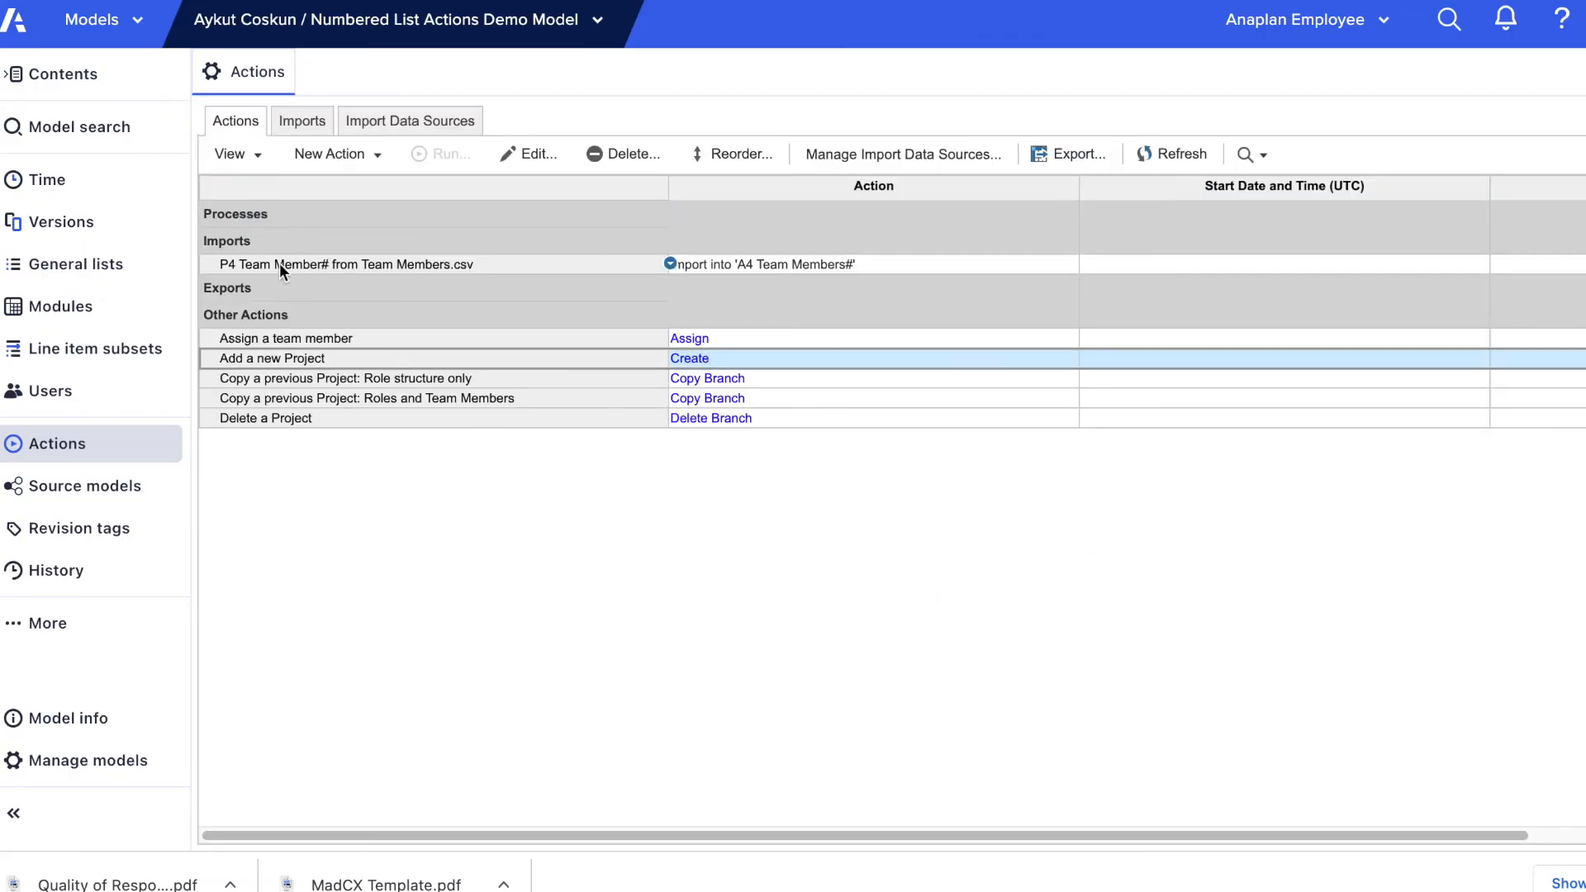
# Step: Publish the "Assign a team member" action to the Assign a Role on a Project to a Team Member DB dashboard and save it
pyautogui.click(280, 341)
pyautogui.click(258, 161)
pyautogui.moveTo(298, 186)
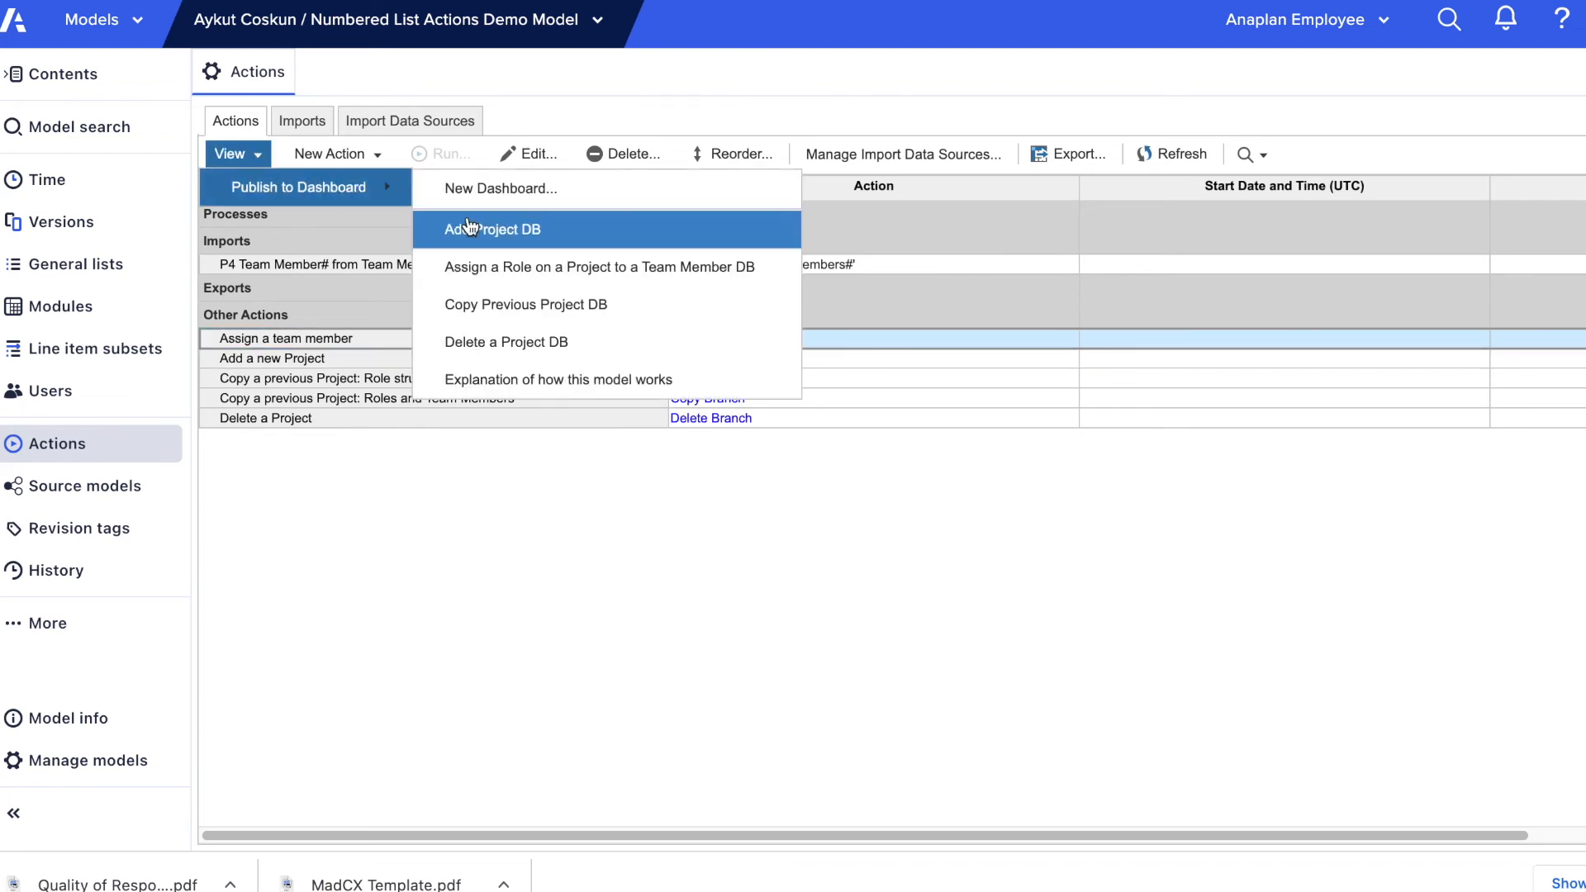
pyautogui.click(494, 267)
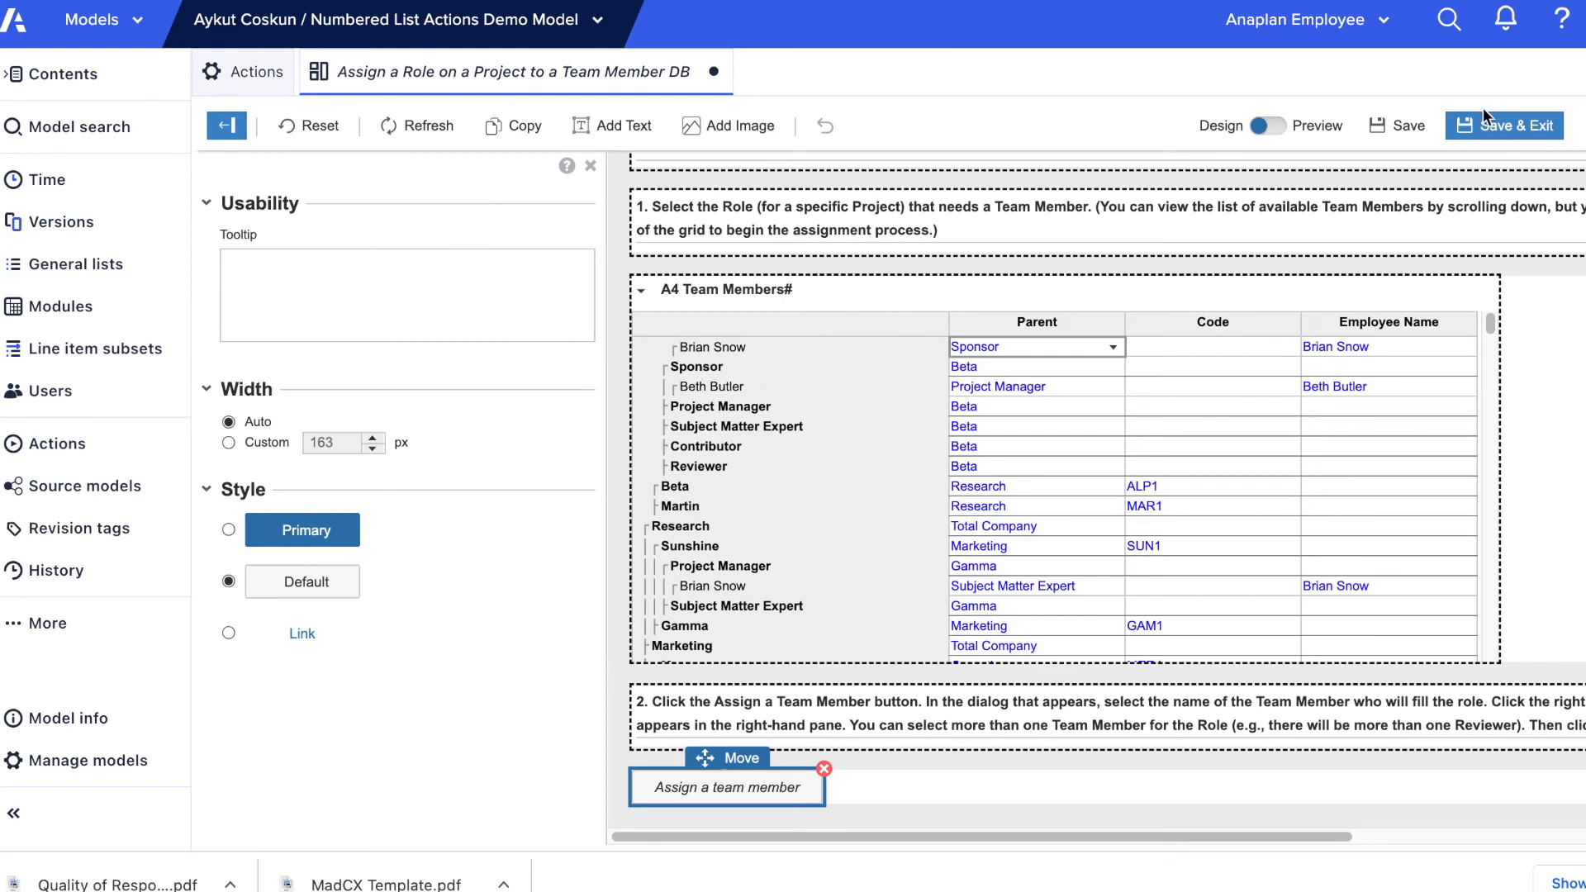
pyautogui.click(1492, 130)
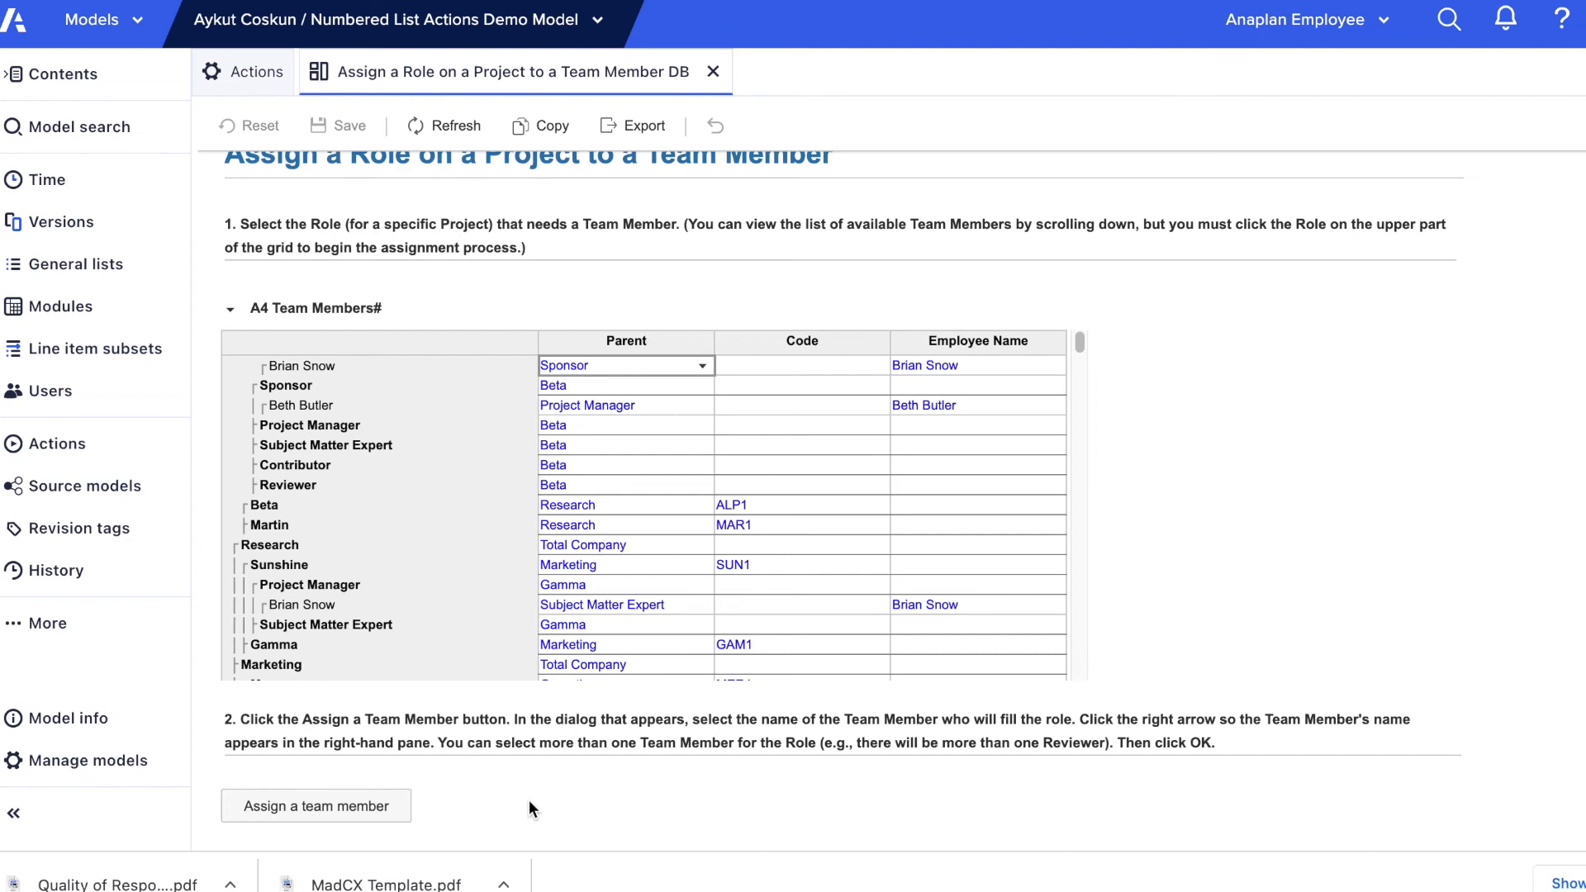
# Step: Assign the eighth employee in the available names to Beta's Subject Matter Expert role using the "Assign a team member" action
pyautogui.click(393, 444)
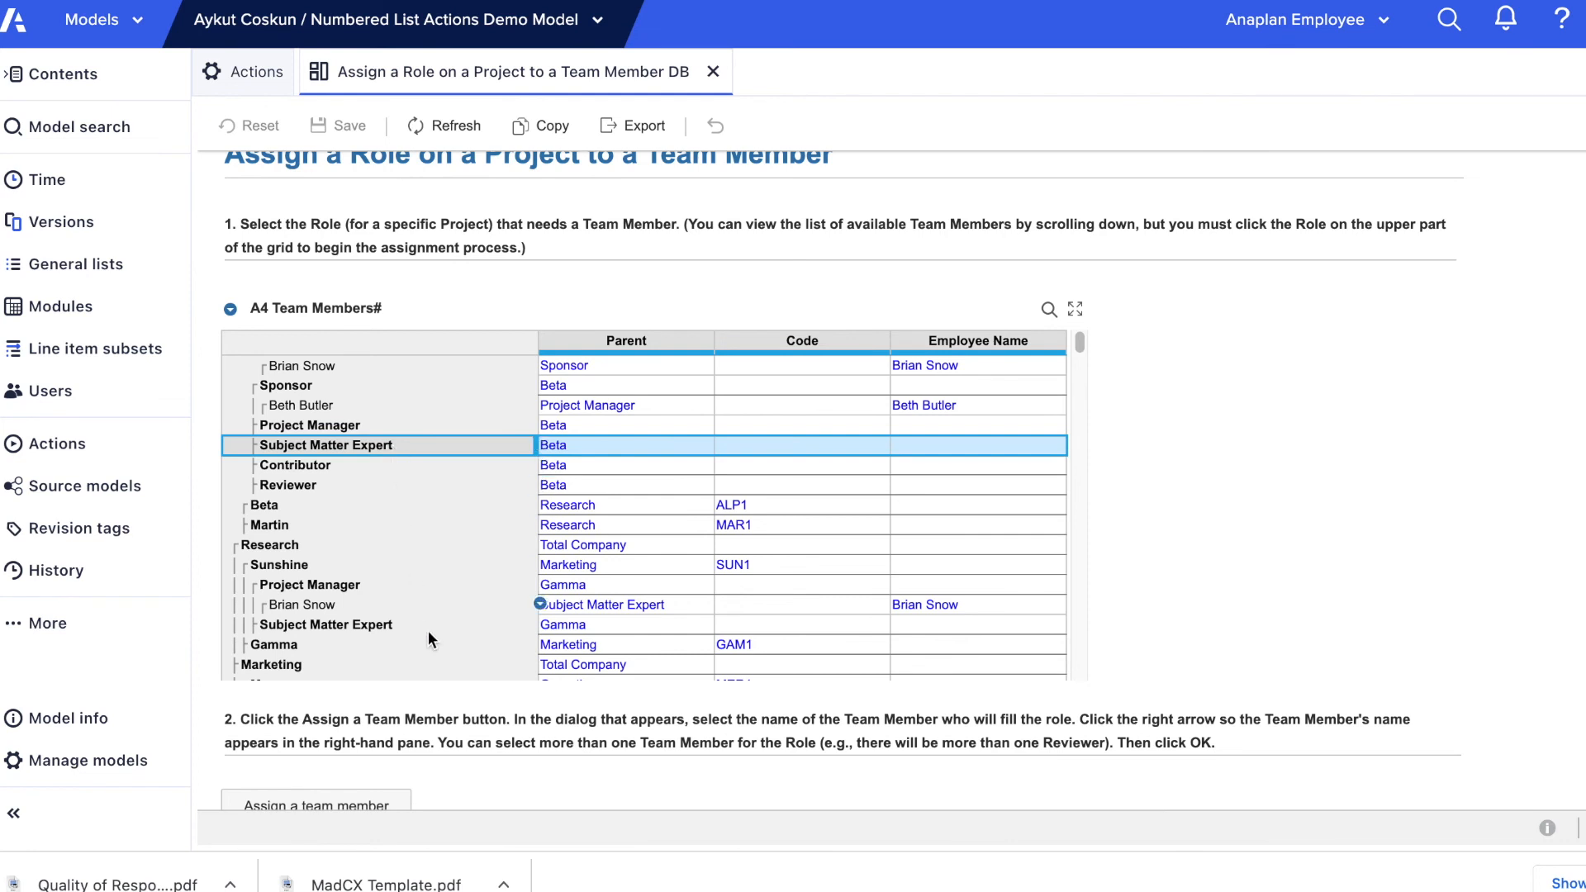
pyautogui.scroll(-1, 453, 731)
pyautogui.click(389, 766)
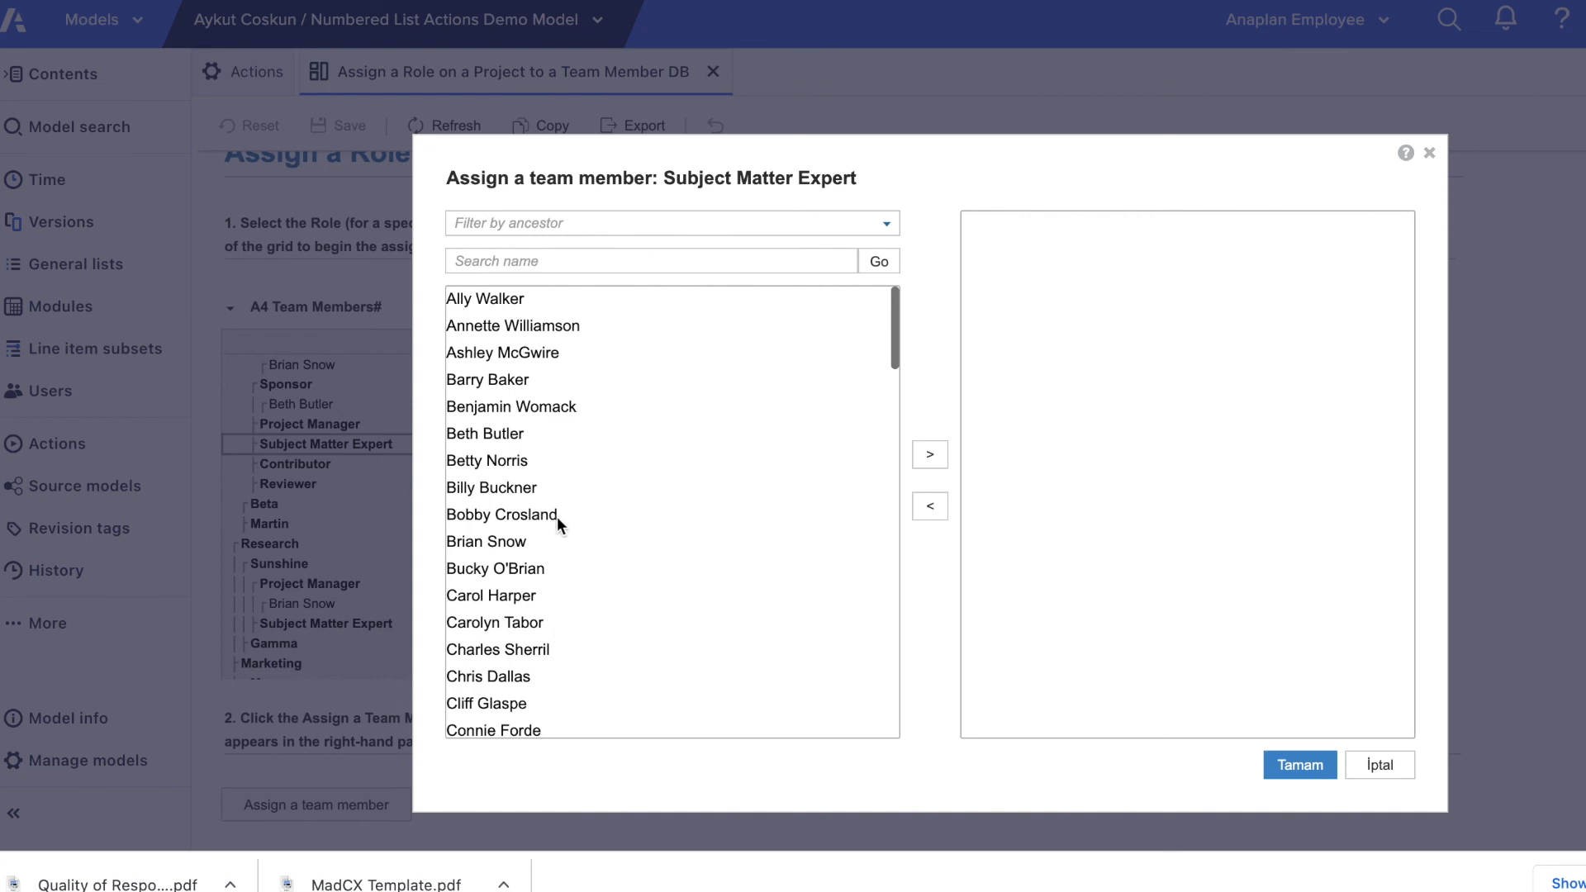
pyautogui.click(529, 489)
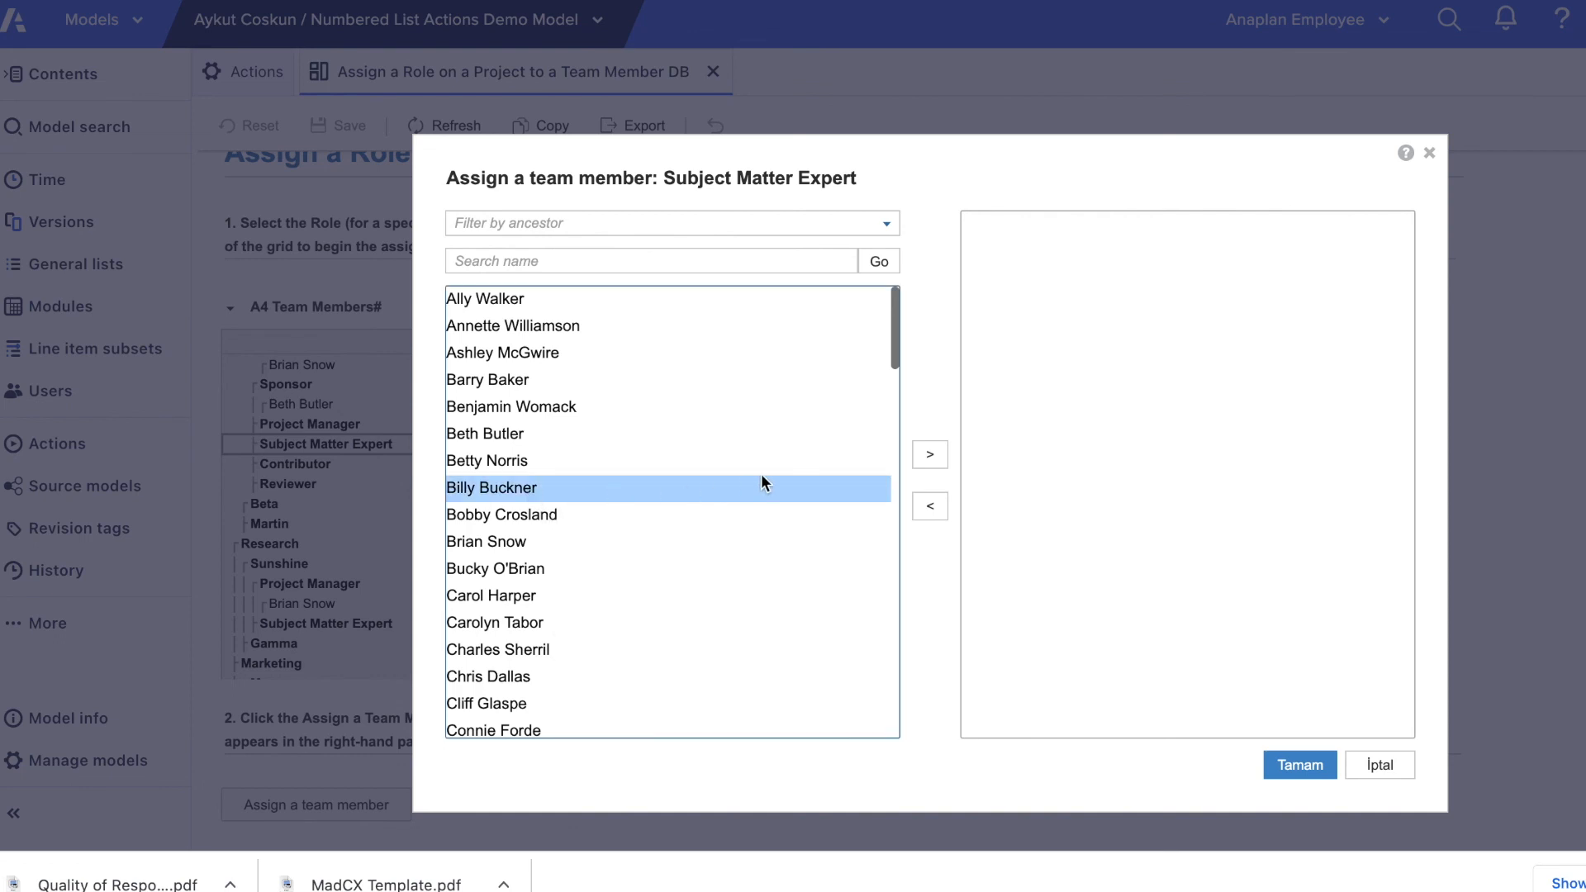
pyautogui.click(932, 456)
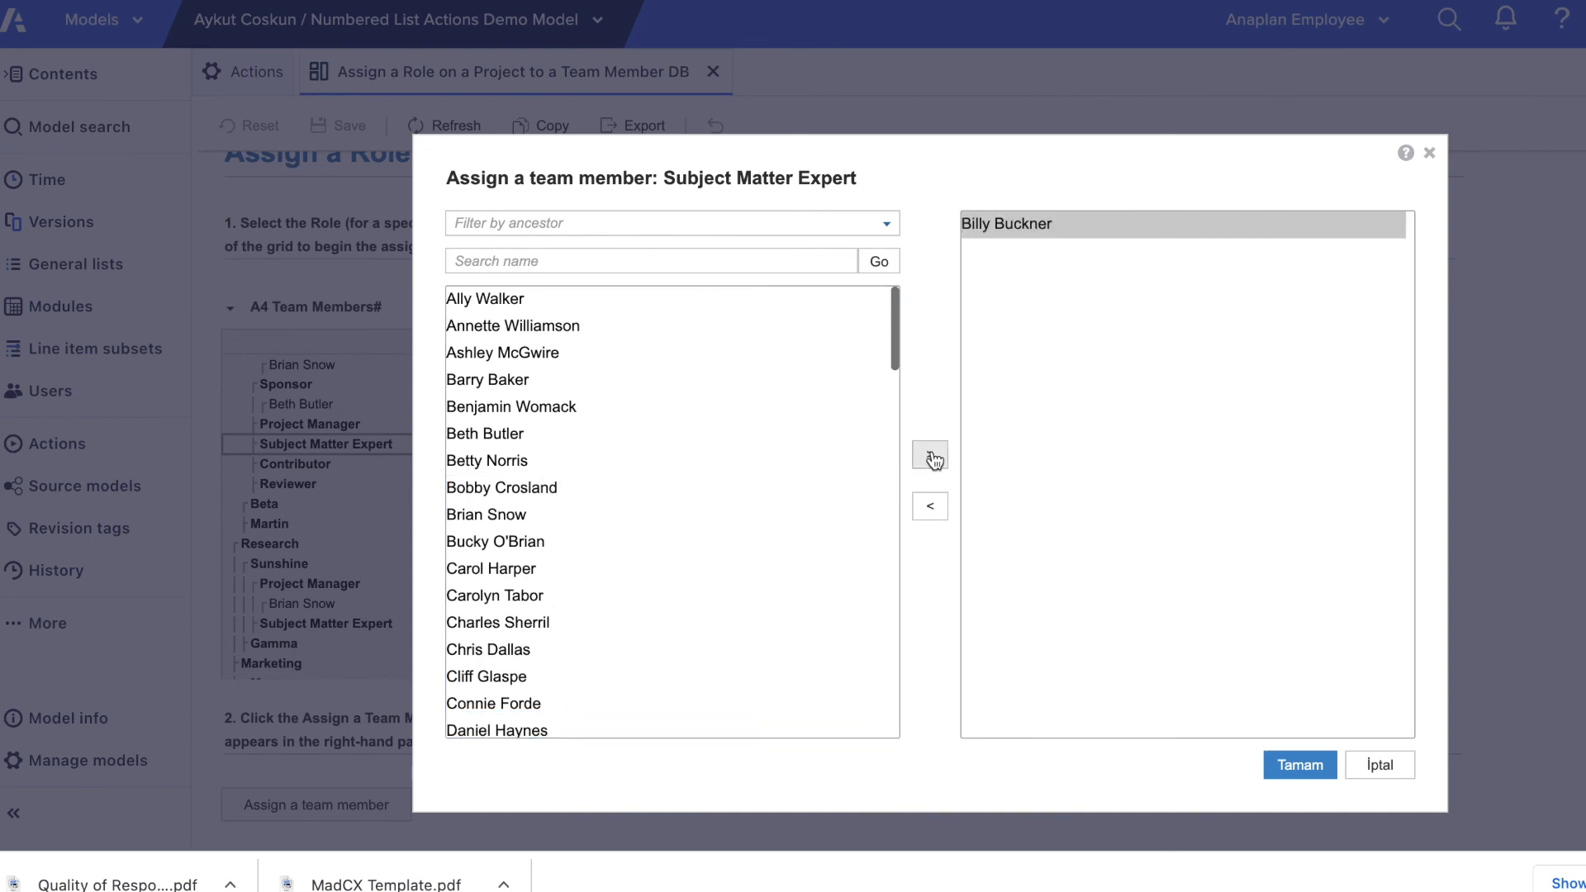
pyautogui.click(1289, 769)
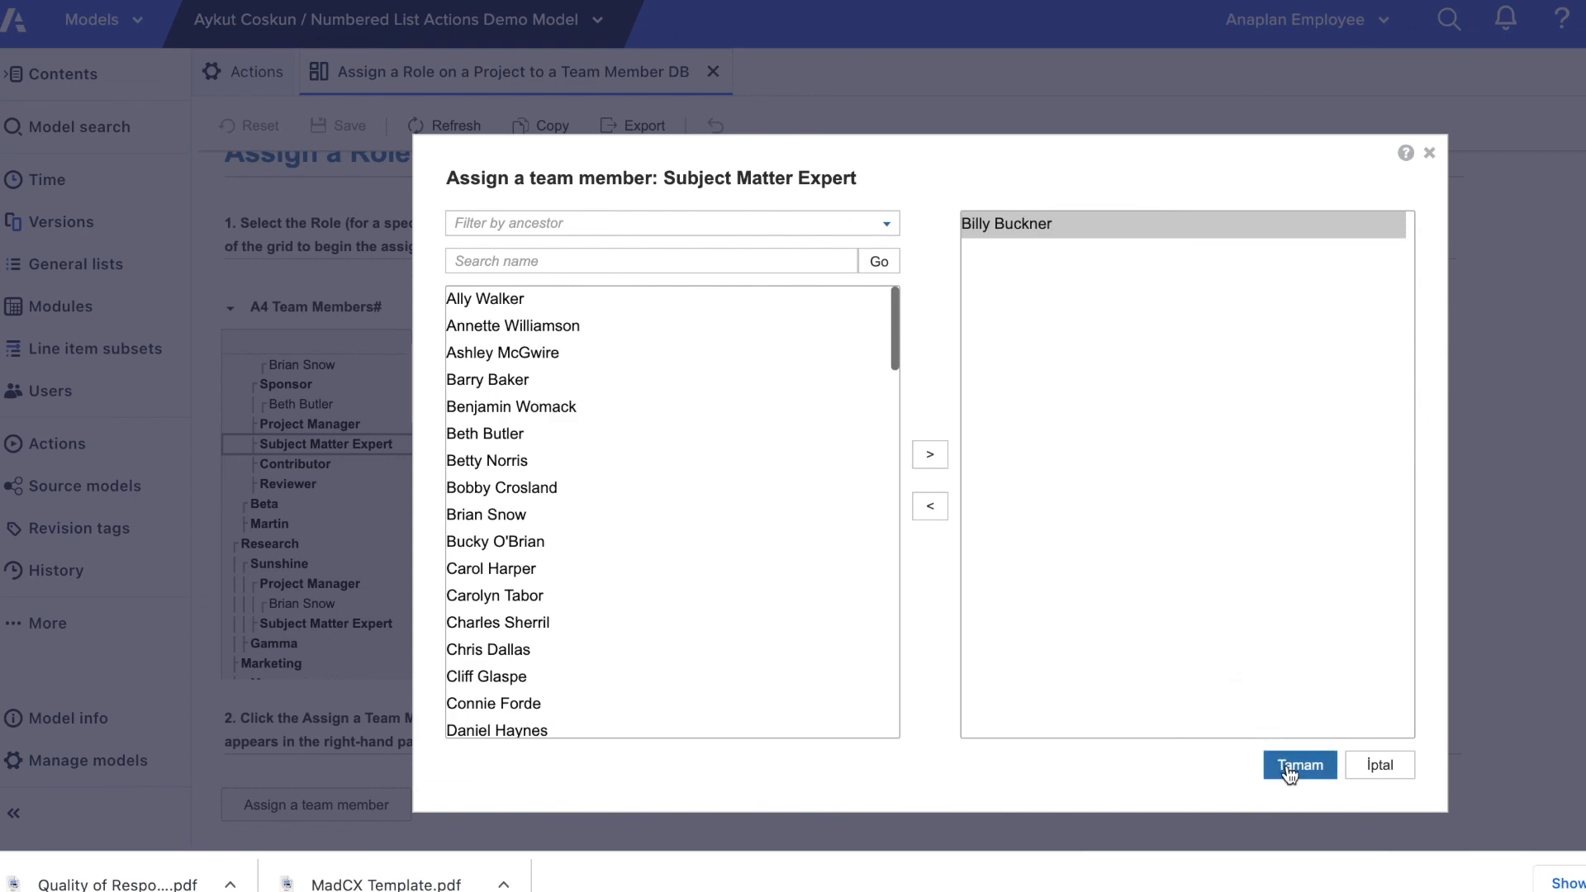